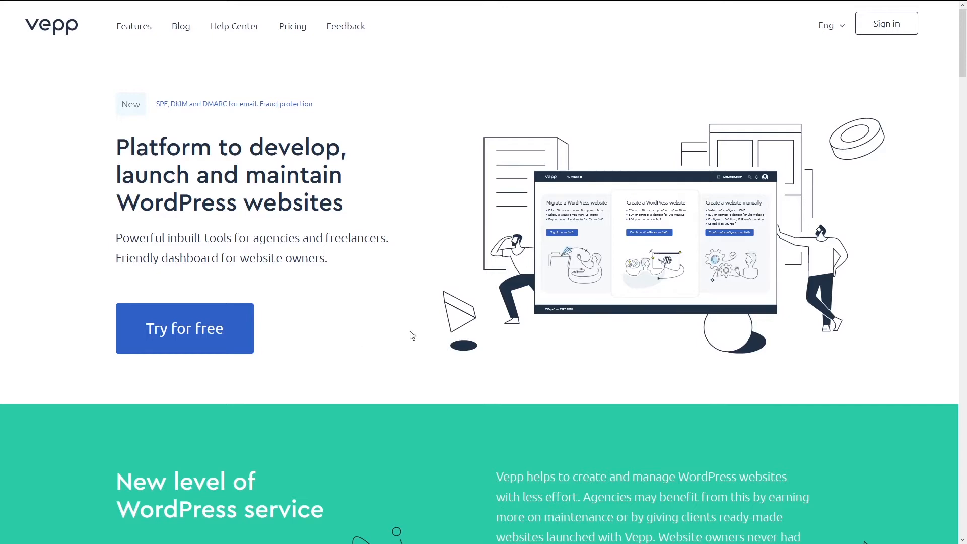
# - Scroll down through the Vepp homepage's features and testimonials, then back up toward the top
pyautogui.scroll(-4, 375, 350)
pyautogui.scroll(-12, 229, 361)
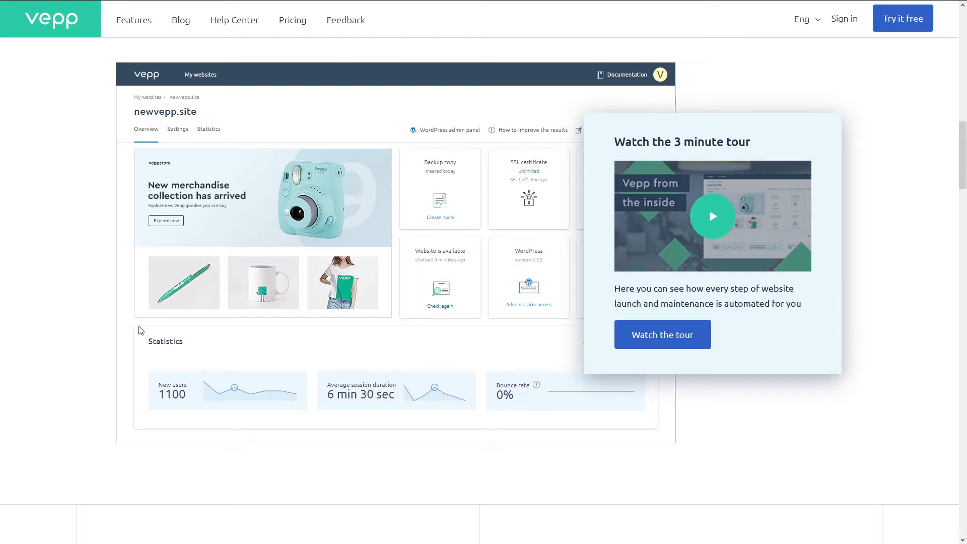
pyautogui.scroll(-7, 148, 326)
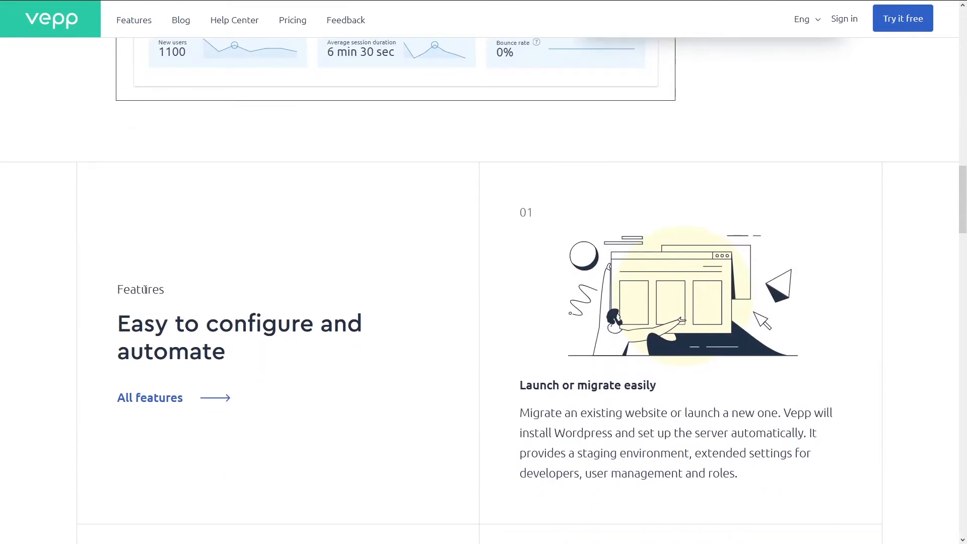
pyautogui.scroll(-6, 125, 197)
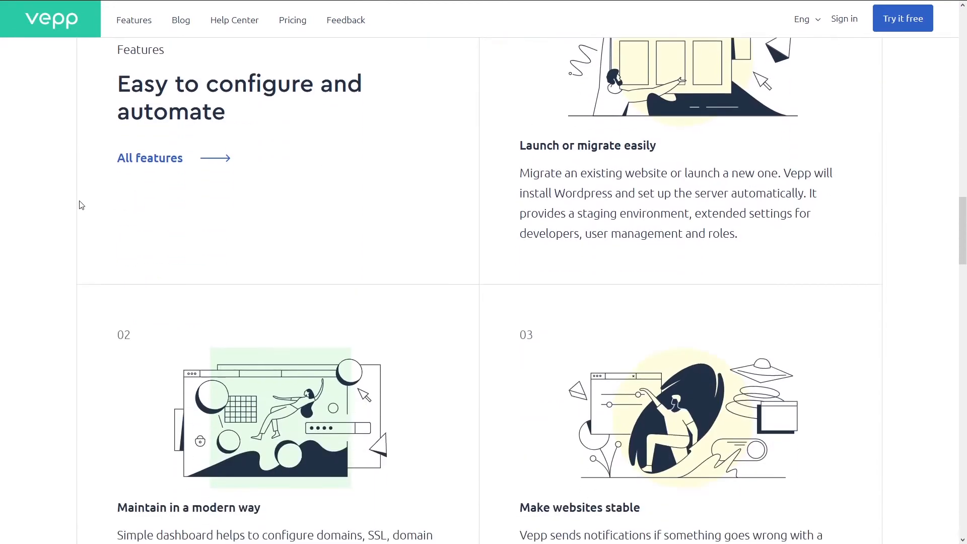
pyautogui.scroll(-2, 85, 242)
pyautogui.scroll(-4, 89, 278)
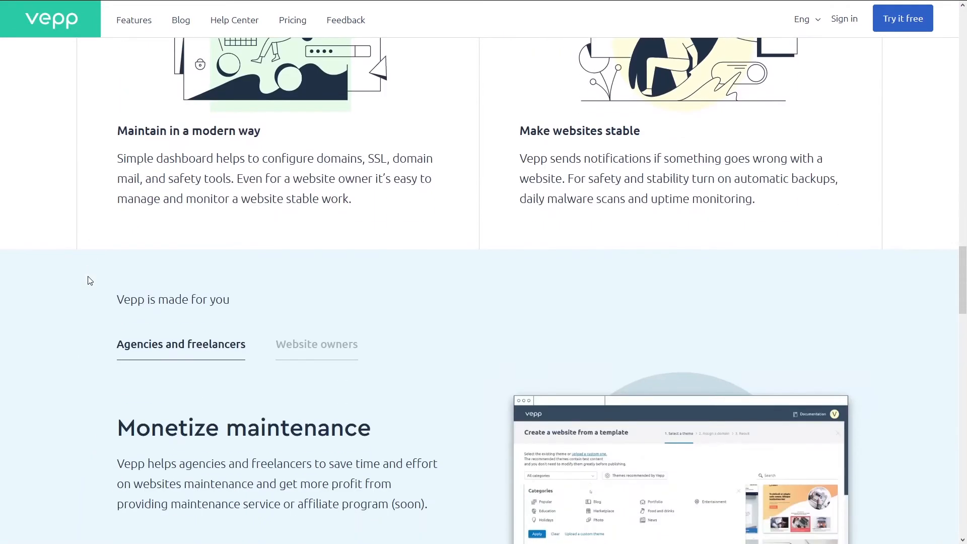
pyautogui.scroll(-5, 88, 282)
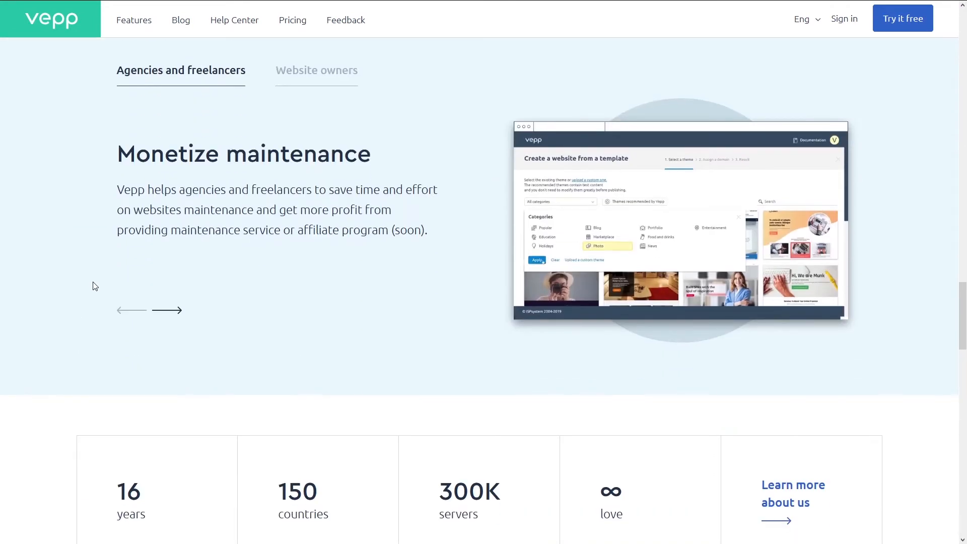
pyautogui.scroll(-9, 94, 285)
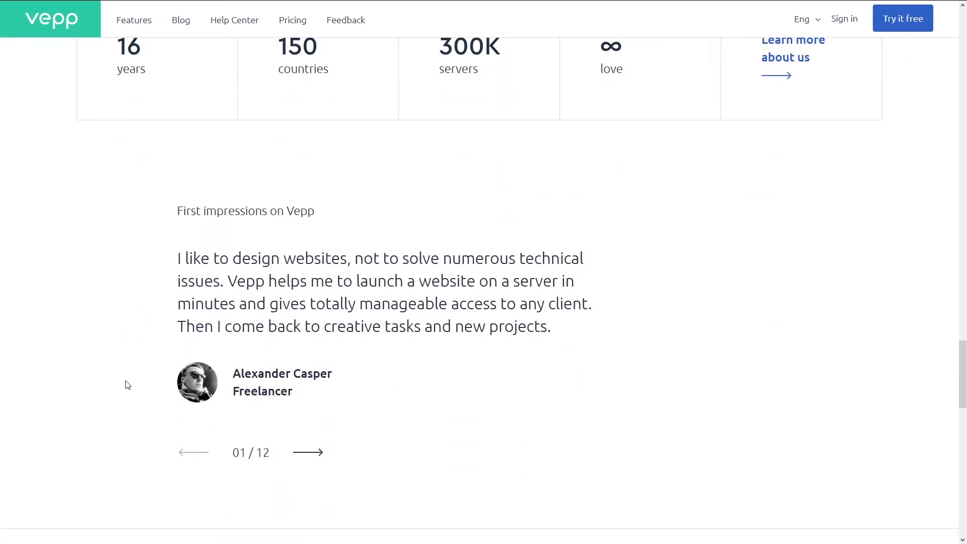
pyautogui.scroll(18, 125, 384)
pyautogui.scroll(15, 158, 384)
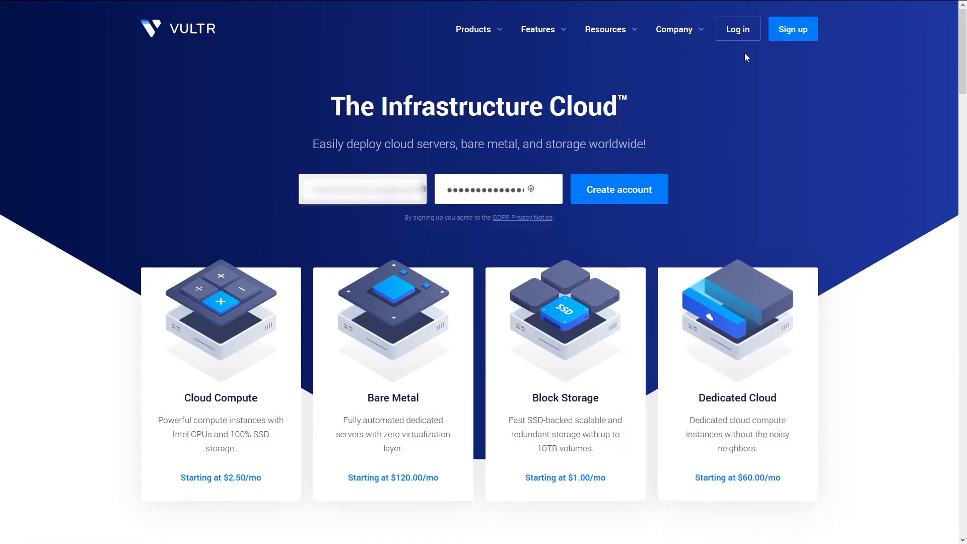
# - Log in to Vultr with the saved credentials and begin deploying a new server
pyautogui.click(736, 32)
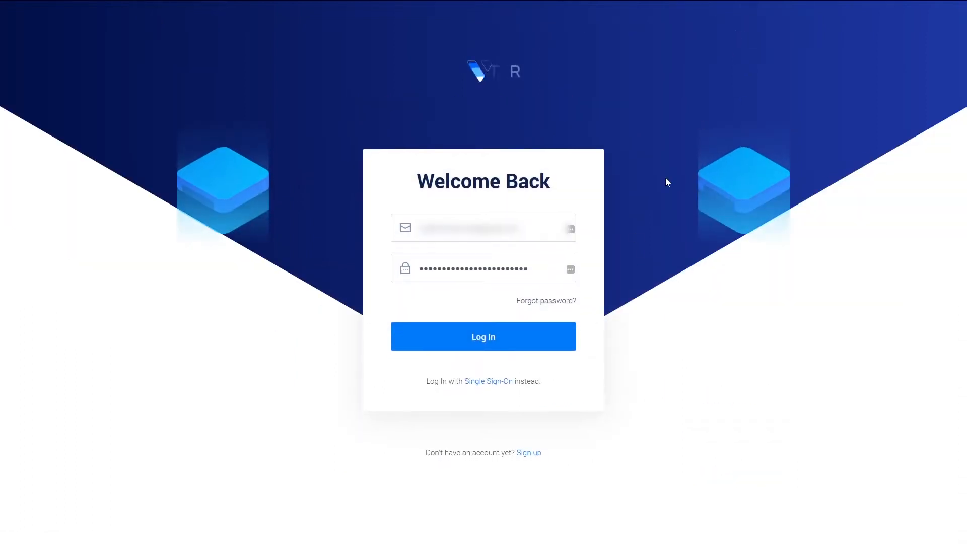
pyautogui.click(479, 332)
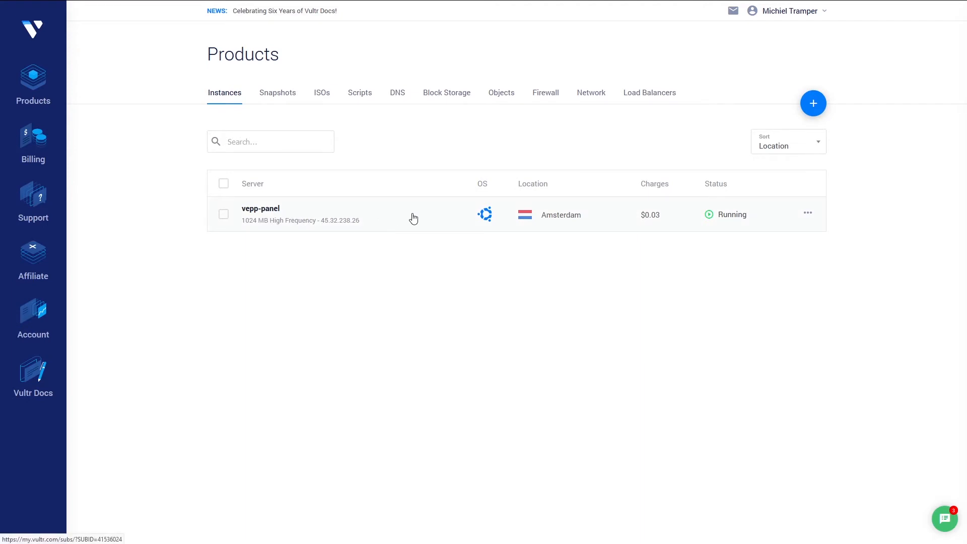
pyautogui.moveTo(811, 106)
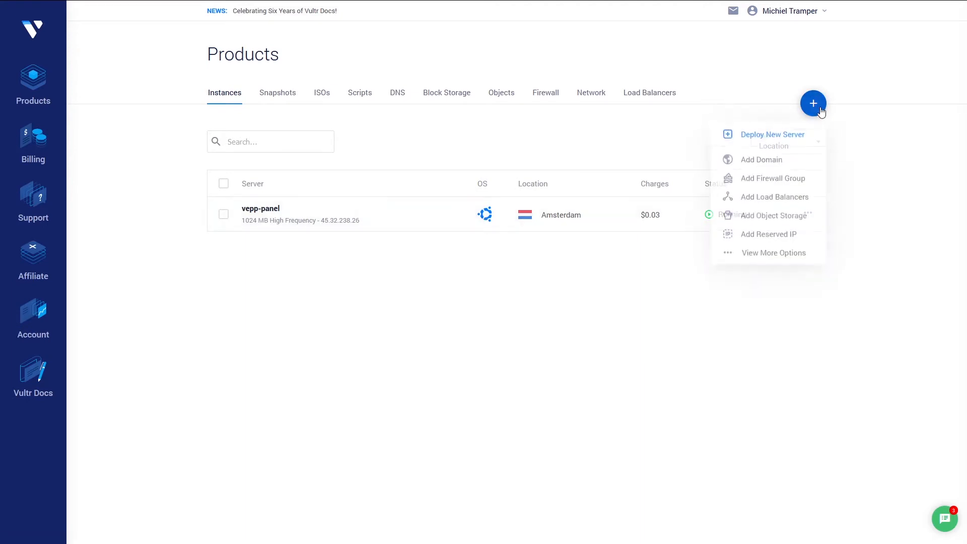
pyautogui.click(812, 103)
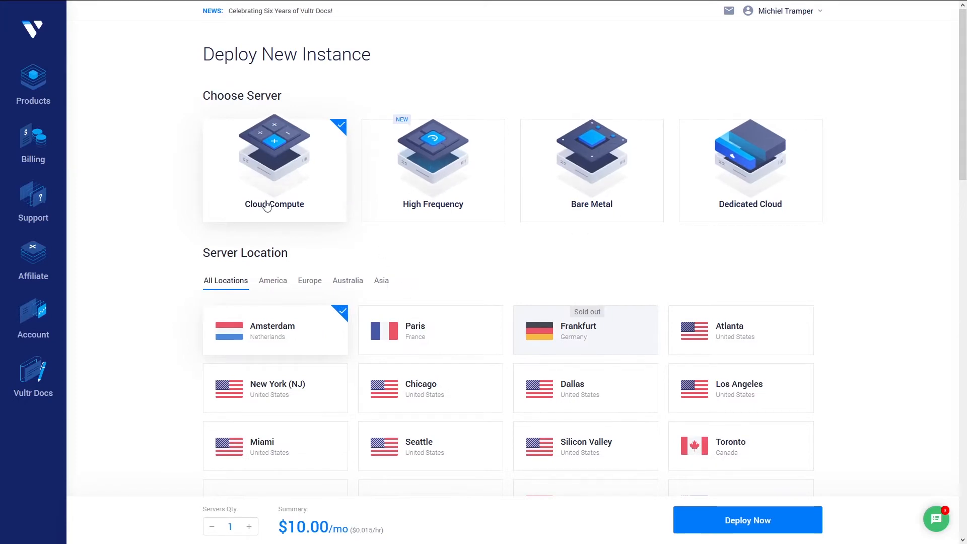
# - Choose High Frequency with Ubuntu 18.04 x64, bringing the instance to $6.00/mo
pyautogui.click(432, 143)
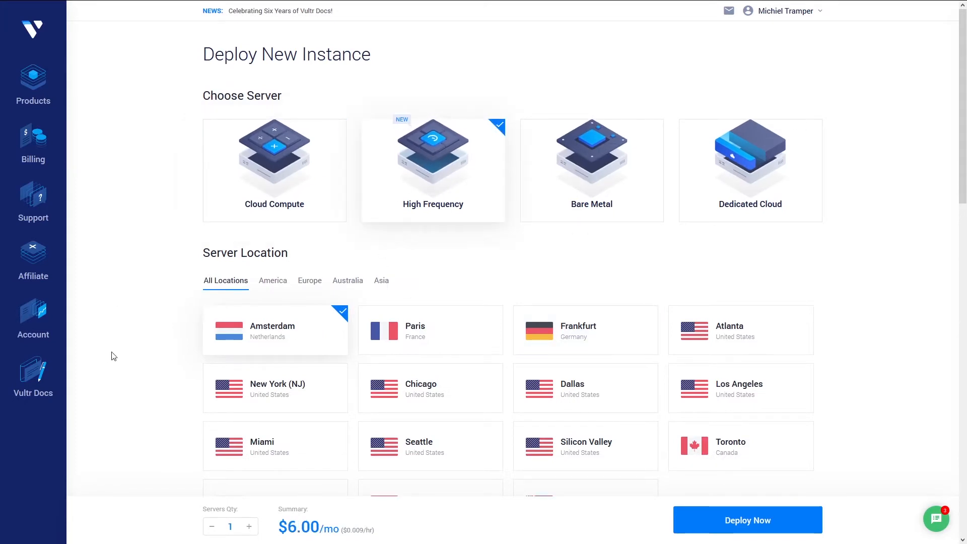
pyautogui.scroll(-3, 129, 323)
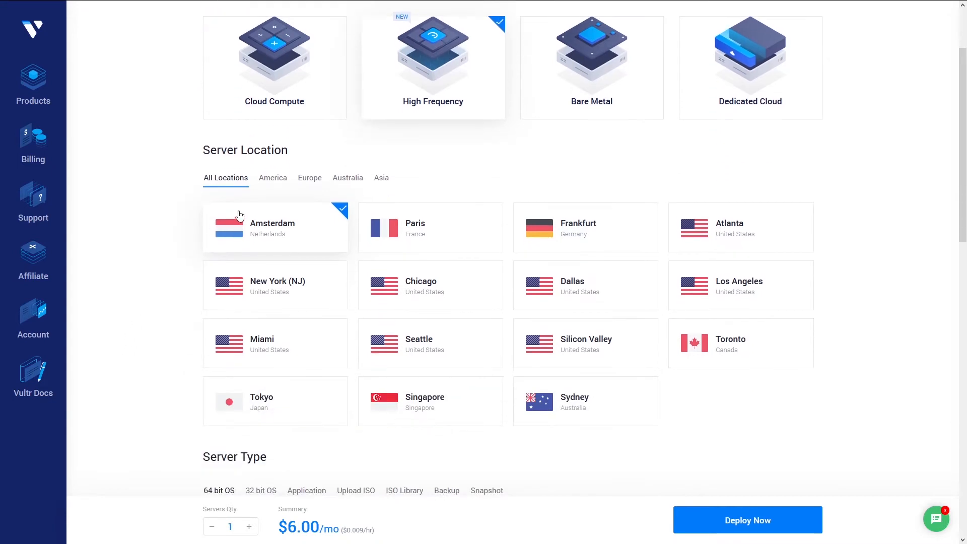
pyautogui.scroll(-5, 134, 287)
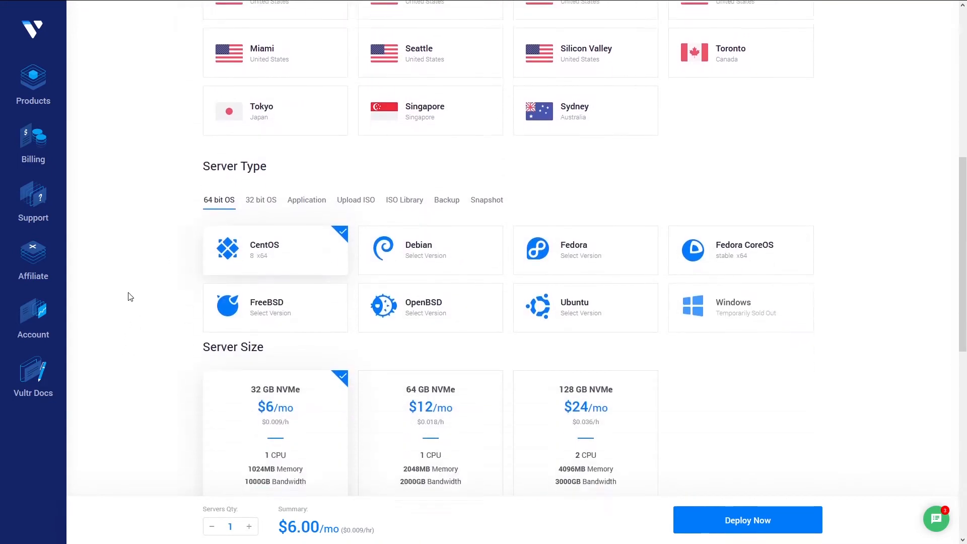
pyautogui.click(577, 293)
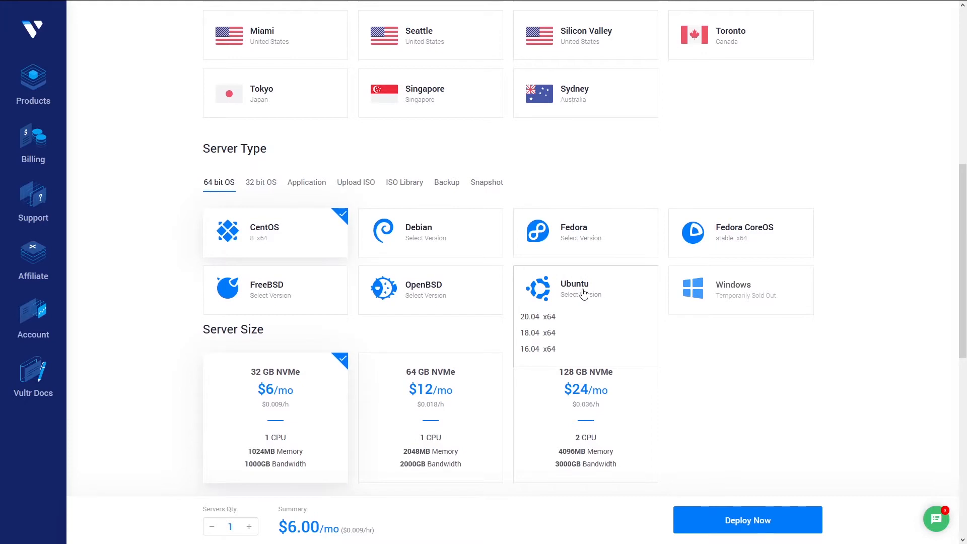
pyautogui.click(547, 333)
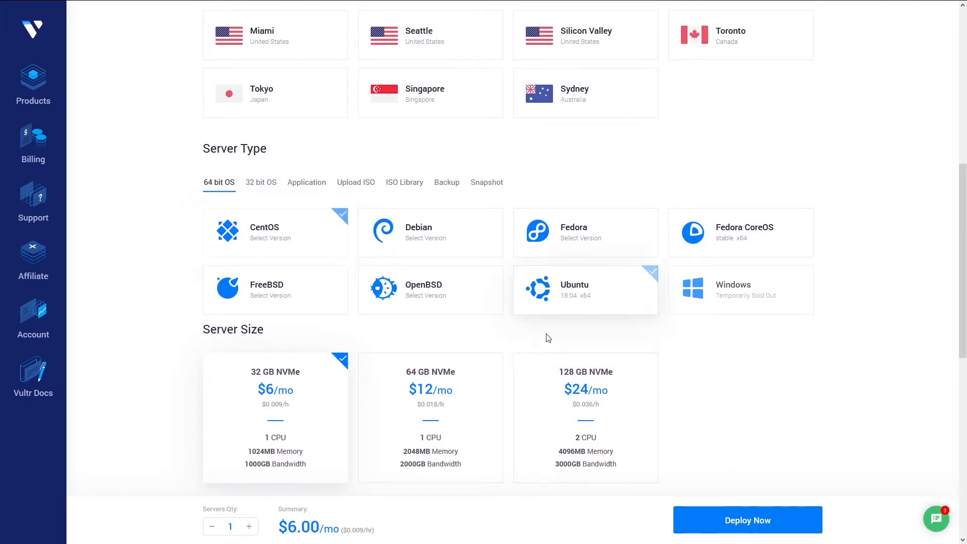
pyautogui.scroll(-3, 730, 351)
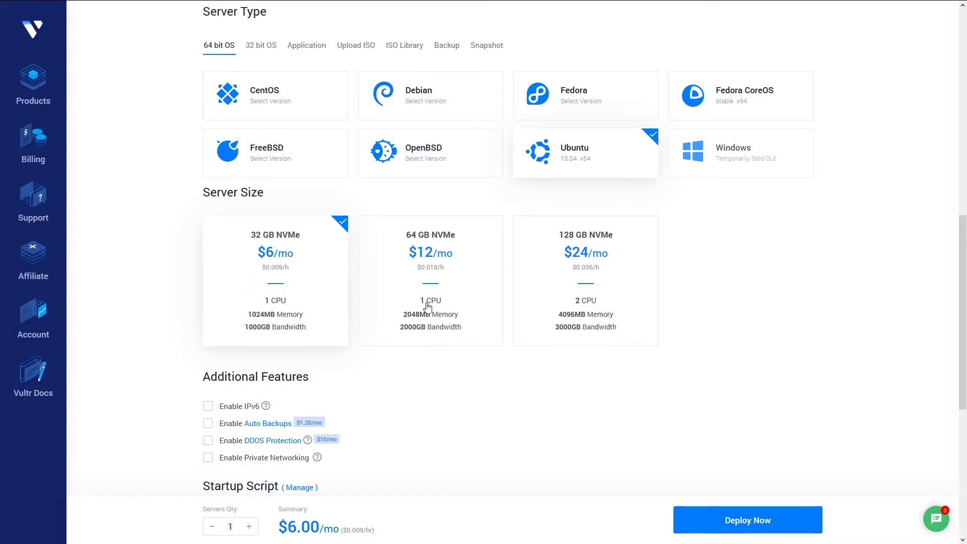
pyautogui.scroll(-3, 473, 368)
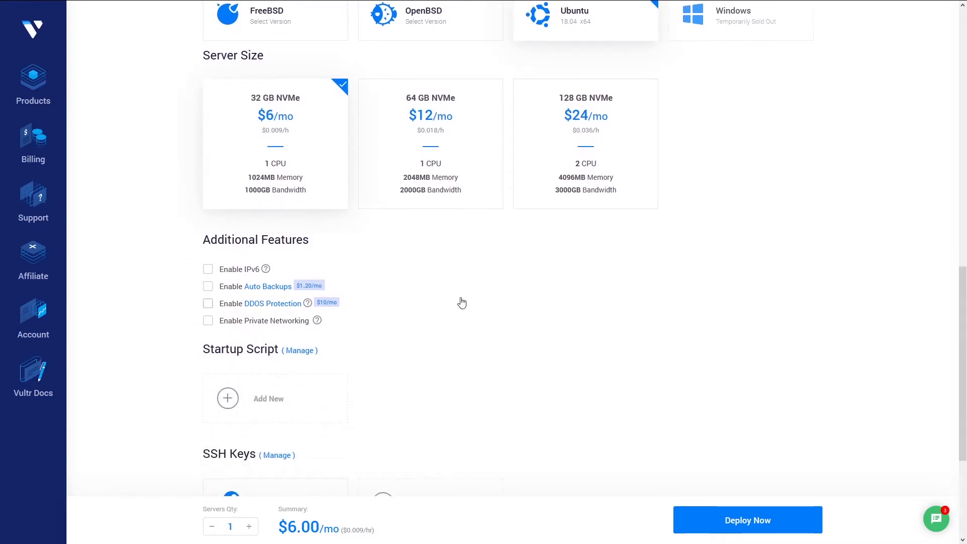
pyautogui.scroll(-2, 460, 301)
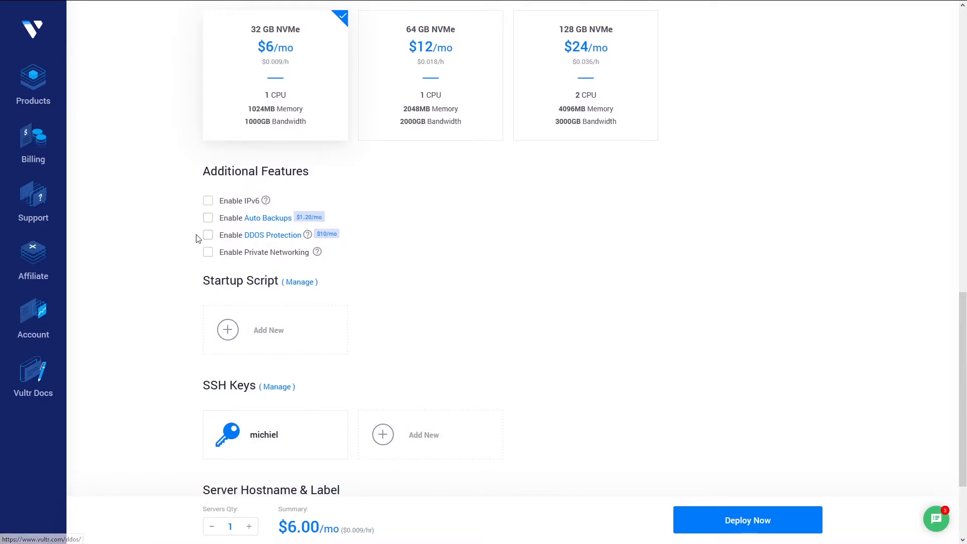
pyautogui.moveTo(314, 241)
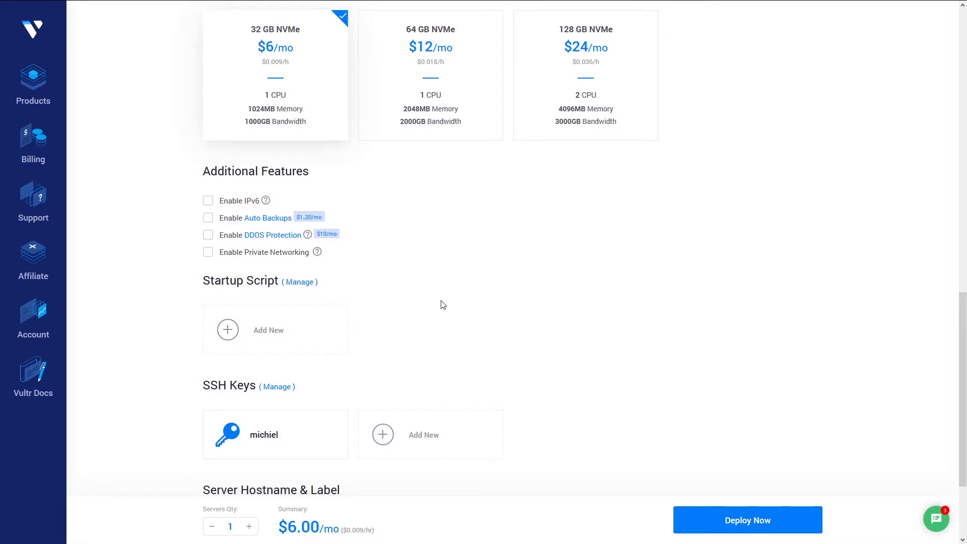
pyautogui.scroll(-3, 439, 302)
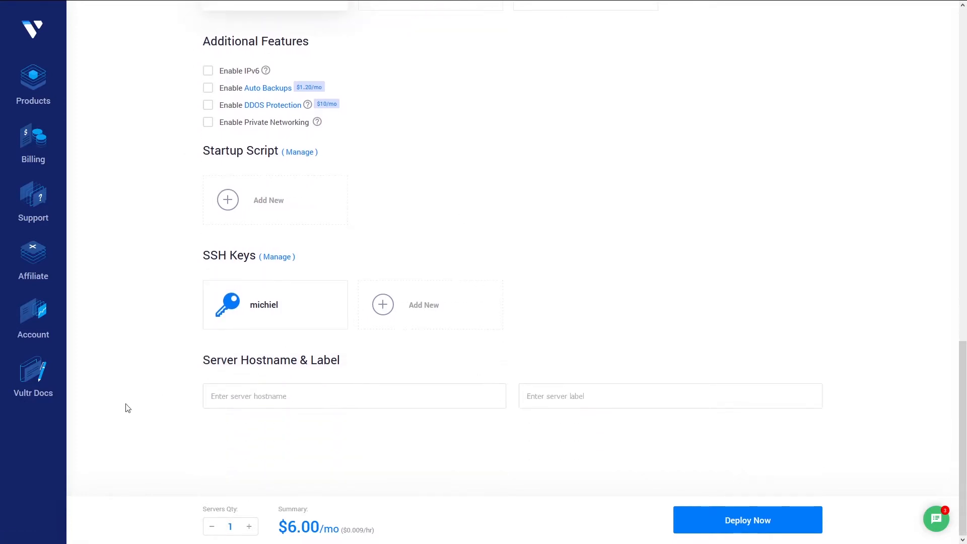
# - Attach the saved SSH key, set hostname 'vepp-panel-second', and return to the Instances list
pyautogui.click(249, 300)
pyautogui.click(240, 396)
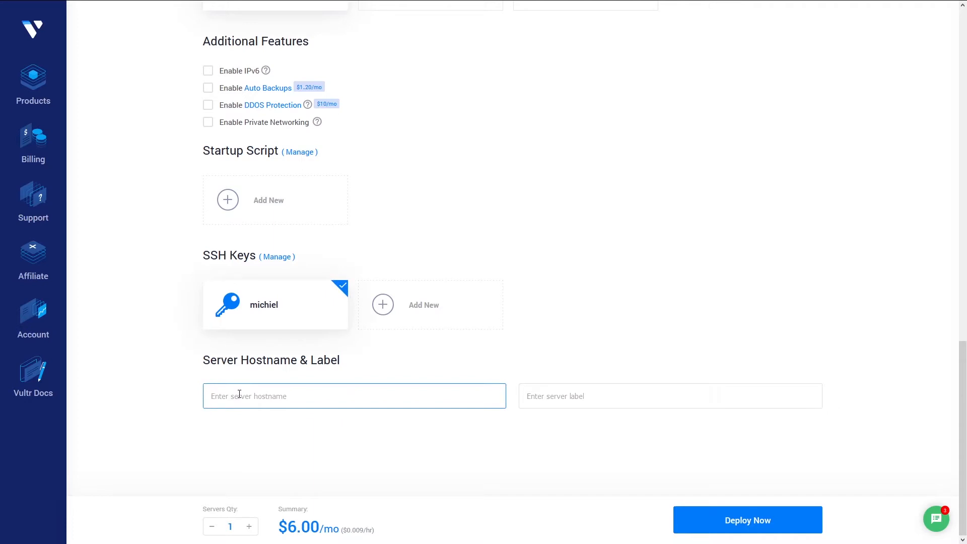
pyautogui.write('vepp-panel')
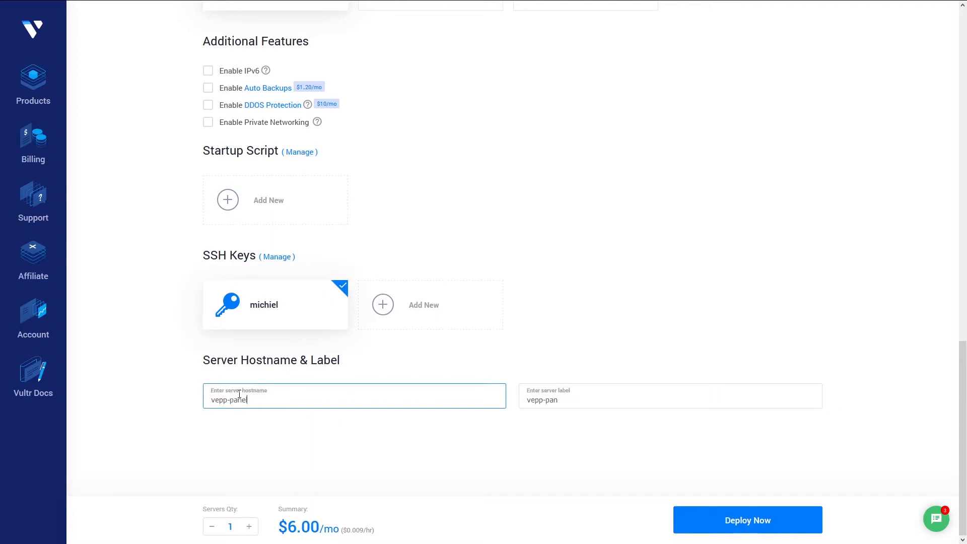
pyautogui.write('-second')
pyautogui.click(36, 95)
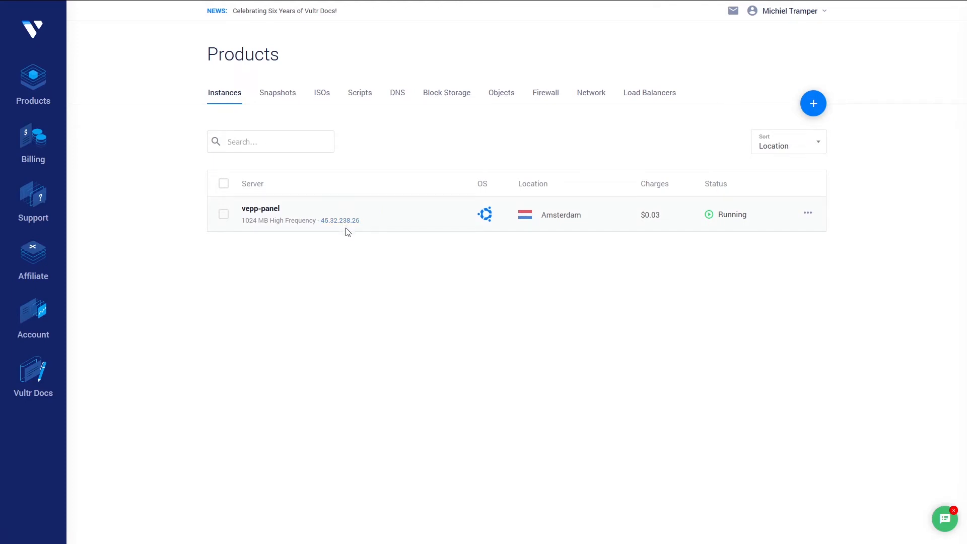
# - Switch to the Vepp site and log out of the Vepp account
pyautogui.moveTo(180, 4)
pyautogui.click(248, 10)
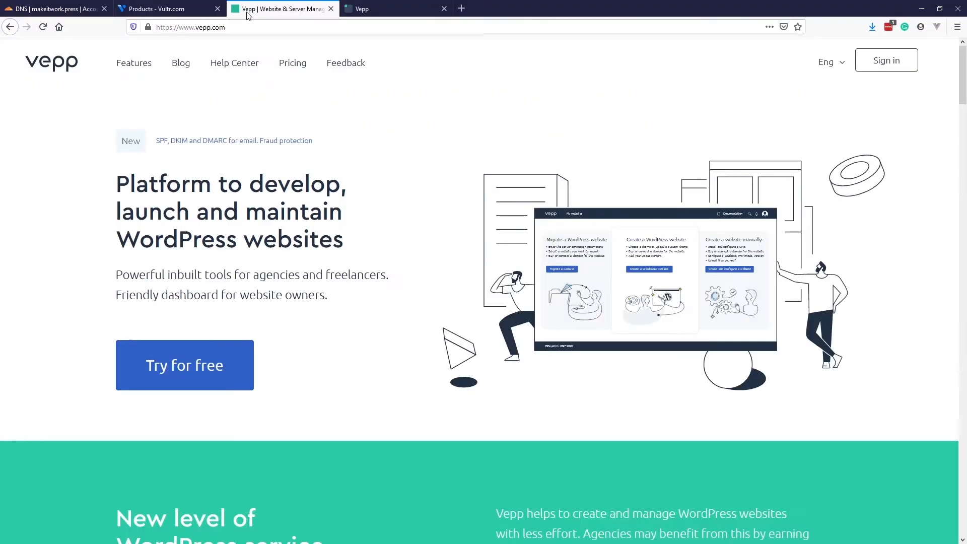
pyautogui.click(878, 33)
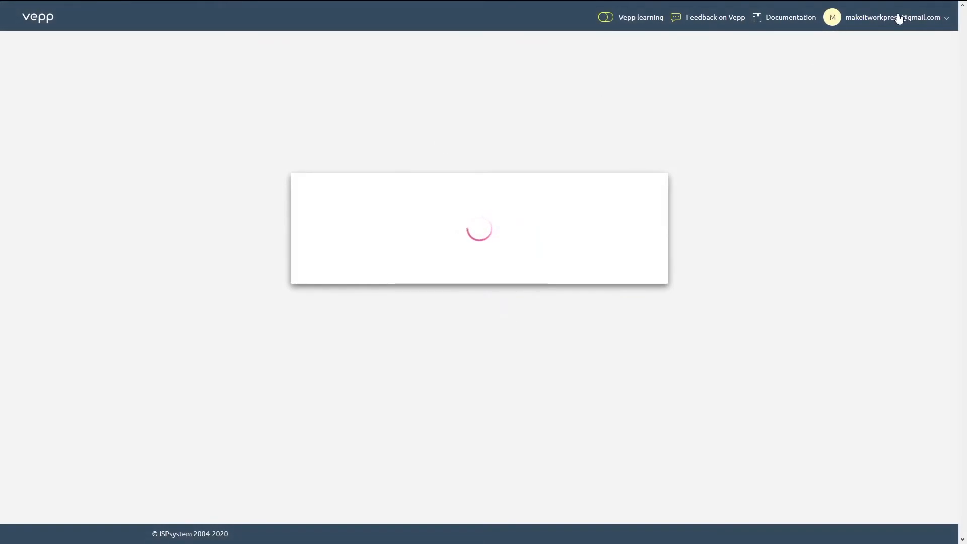
pyautogui.click(897, 18)
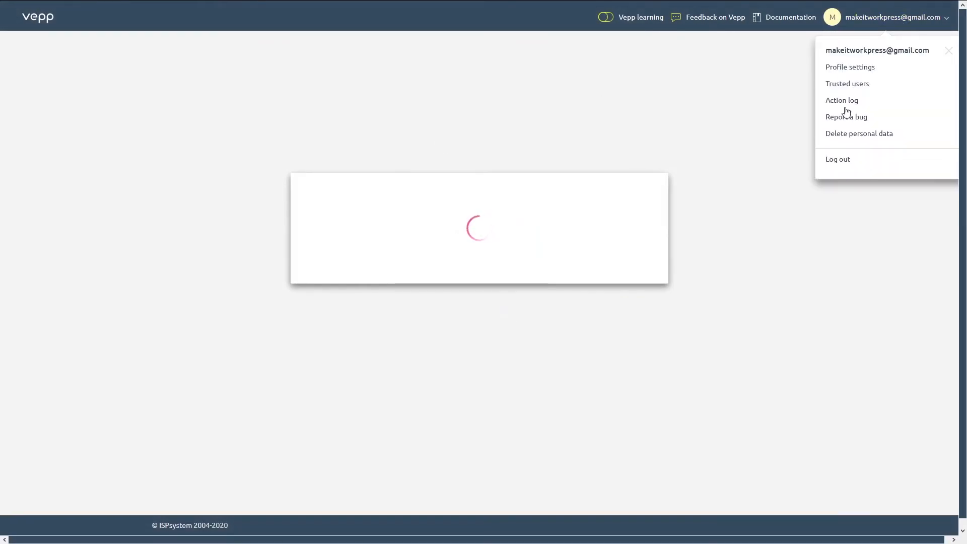
pyautogui.click(848, 162)
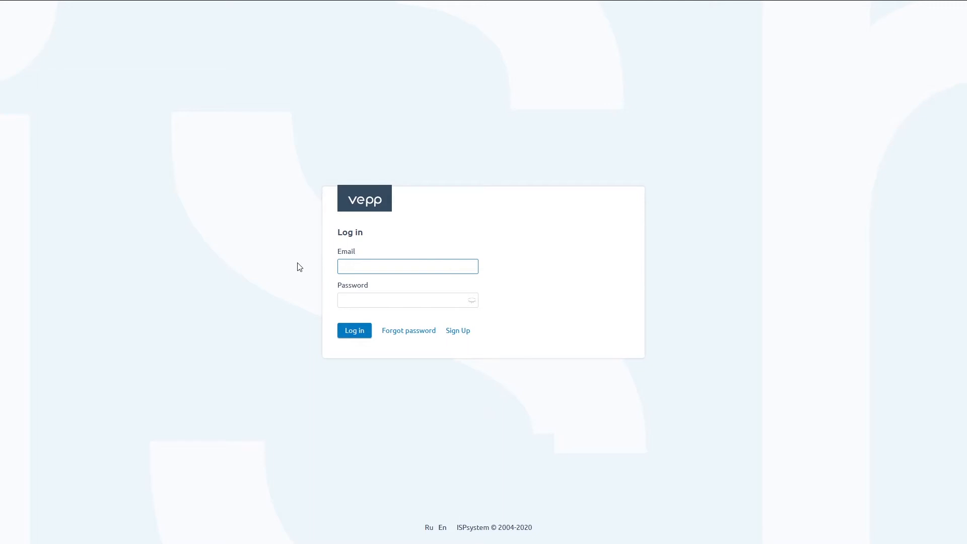
# - Load the vepp.com homepage from the address bar
pyautogui.moveTo(233, 1)
pyautogui.click(233, 28)
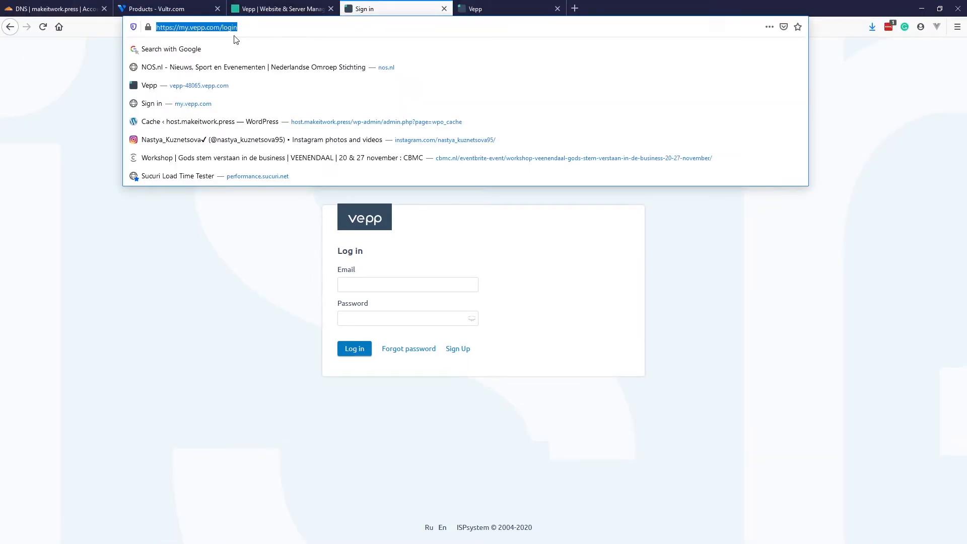
pyautogui.write('vepp.com')
pyautogui.press('Return')
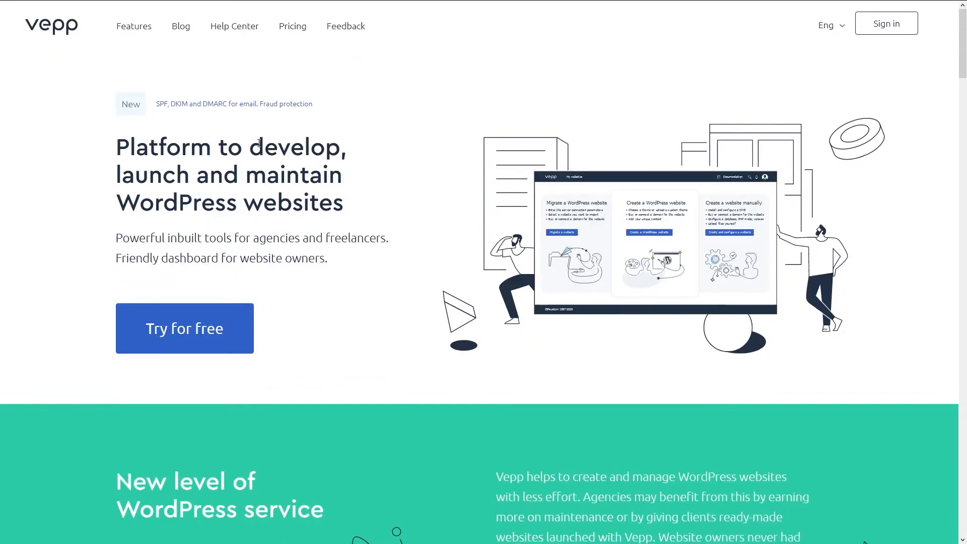
# - Start a Vepp sign-up using the free connect-your-own-server option
pyautogui.click(885, 30)
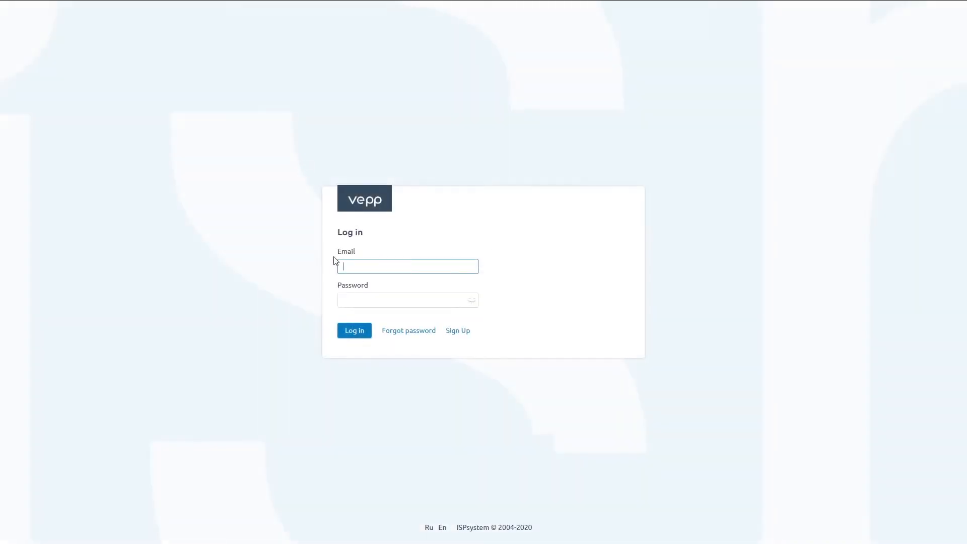
pyautogui.write('hos')
pyautogui.click(459, 331)
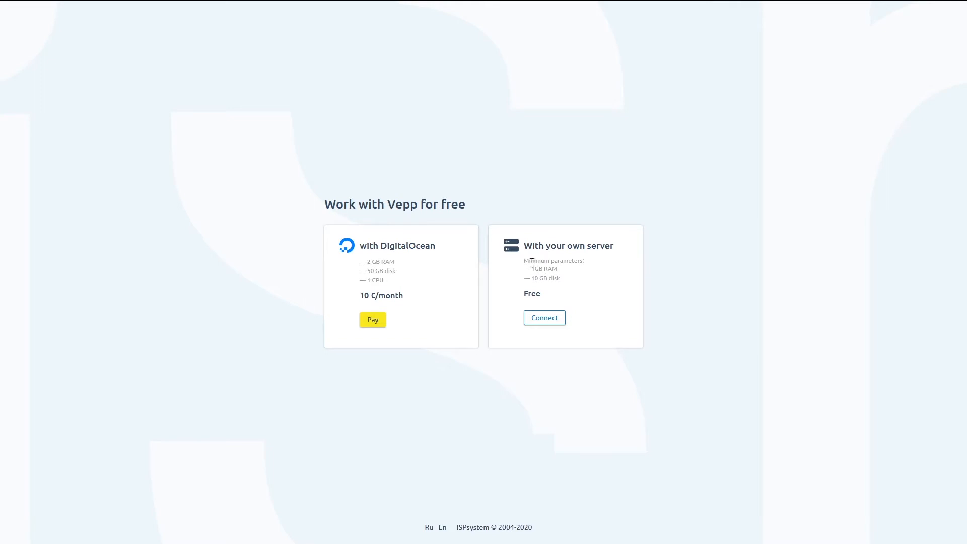
pyautogui.click(537, 322)
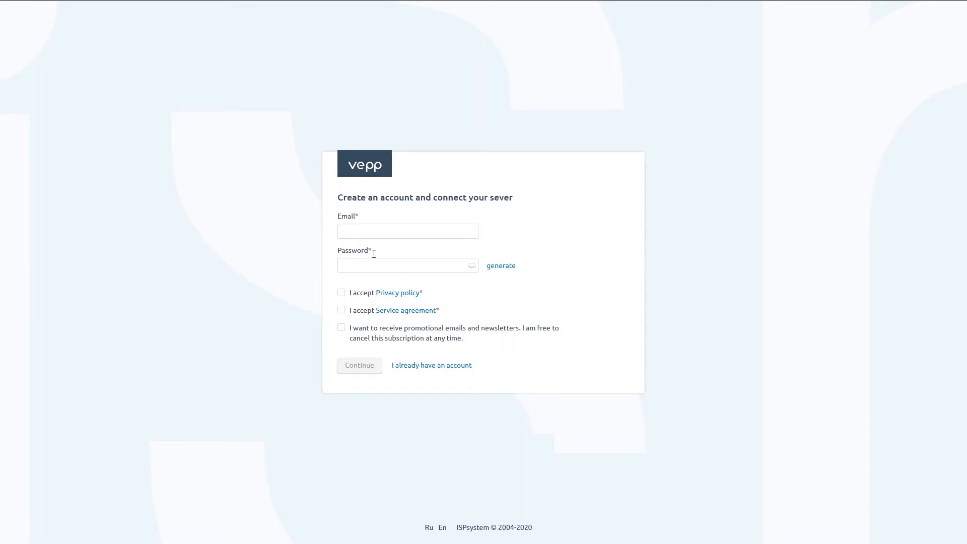
# - Enter the account e-mail and password, accept the Privacy policy and Service agreement, and continue
pyautogui.click(391, 234)
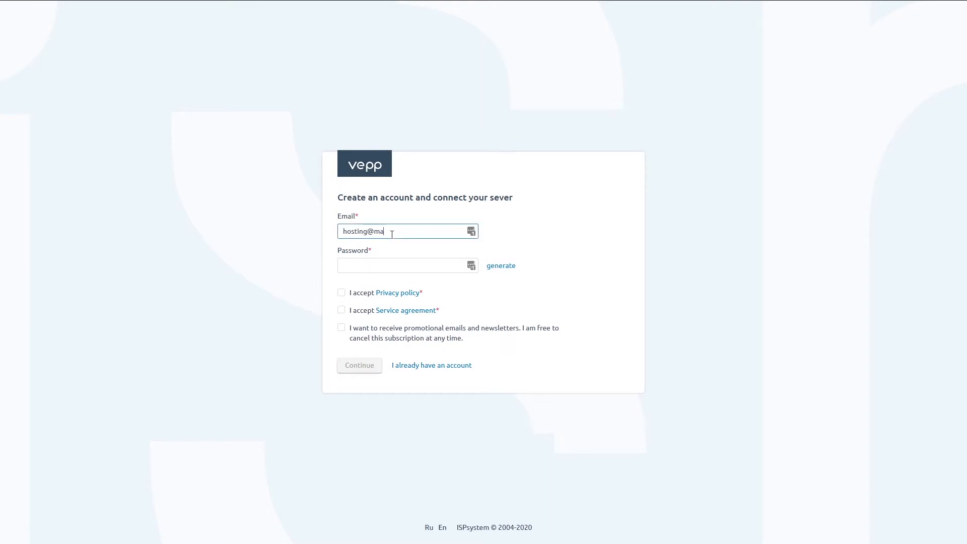
pyautogui.press('Tab')
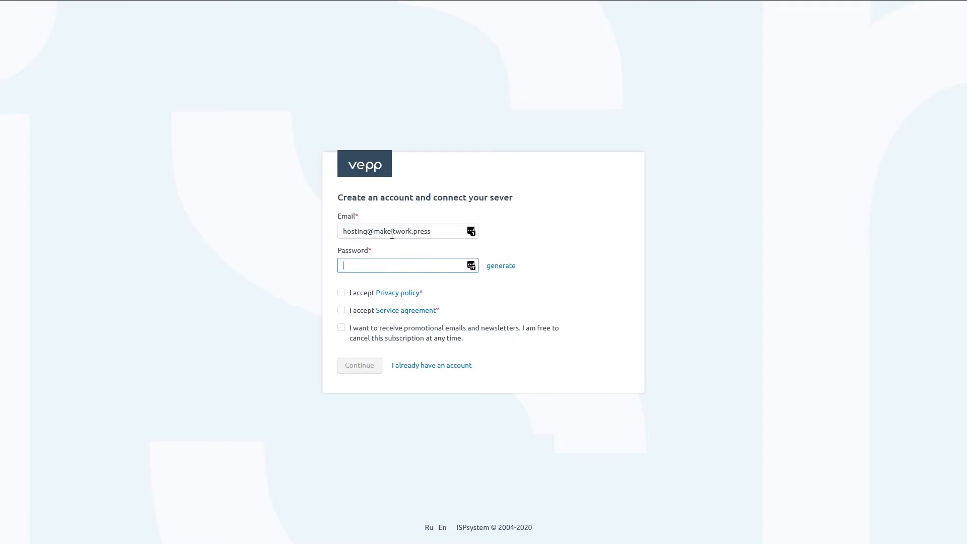
pyautogui.write('•••••••••')
pyautogui.click(341, 292)
pyautogui.click(340, 310)
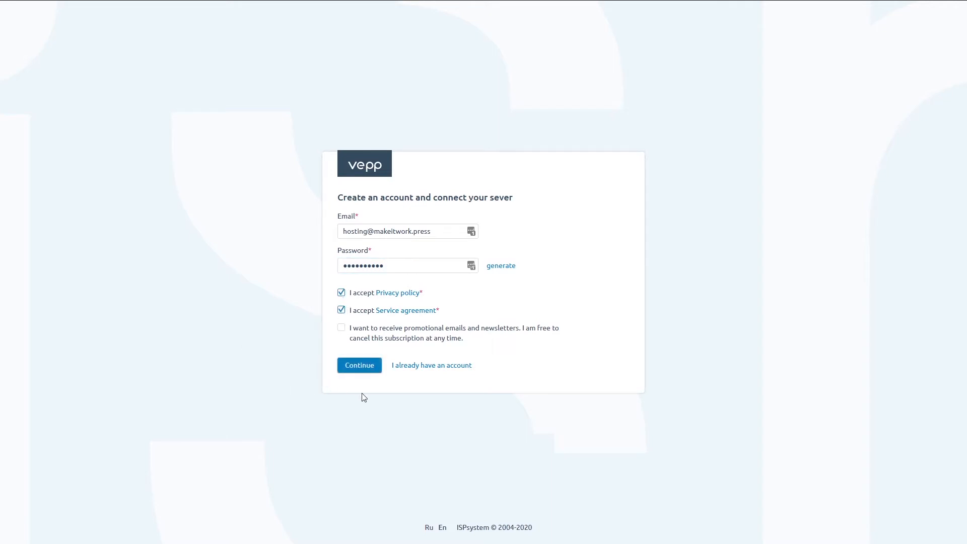
pyautogui.click(362, 369)
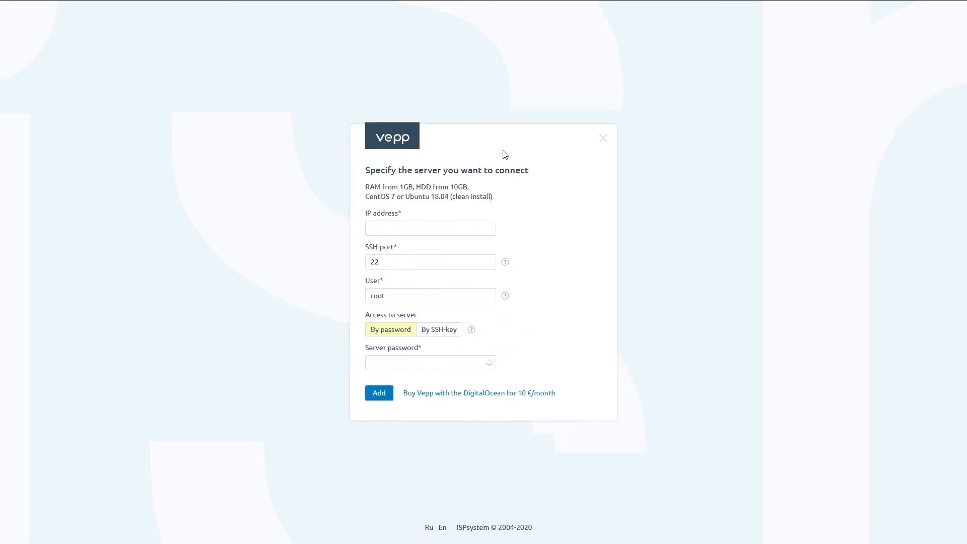
pyautogui.click(398, 231)
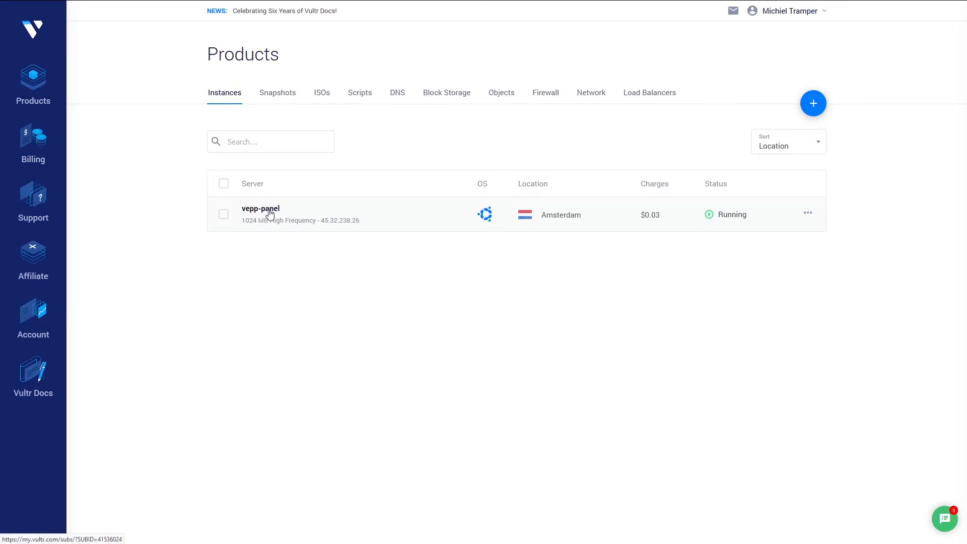
# - Open the vepp-panel server's overview in Vultr to see its IP and credentials
pyautogui.click(269, 214)
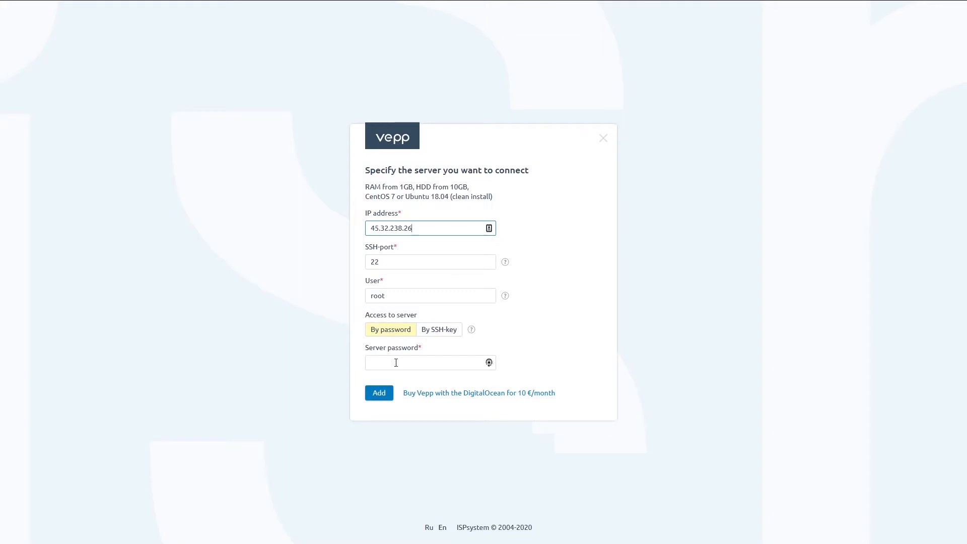
# - Paste the root password for server 45.32.238.26 and add the server in Vepp
pyautogui.click(398, 363)
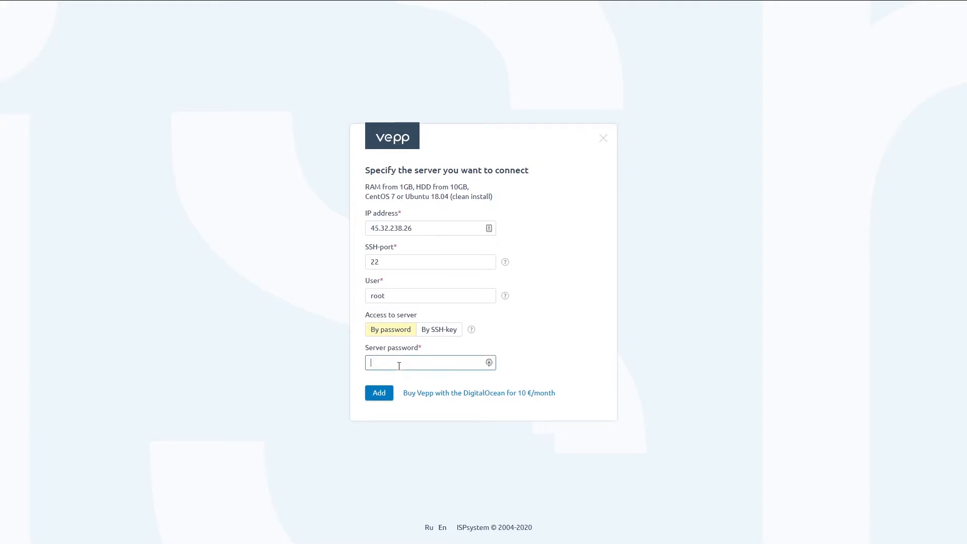
pyautogui.hotkey('ctrl', 'v')
pyautogui.click(277, 398)
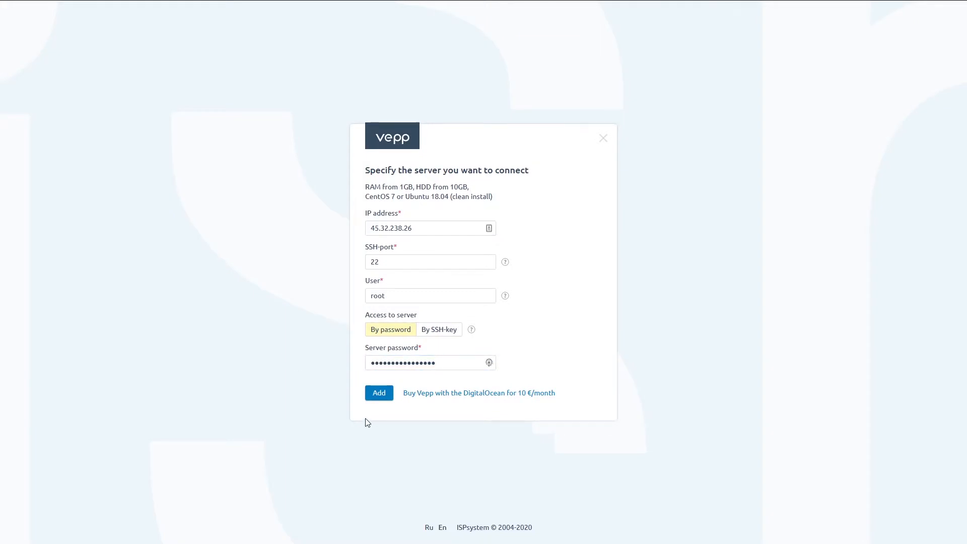
pyautogui.click(377, 393)
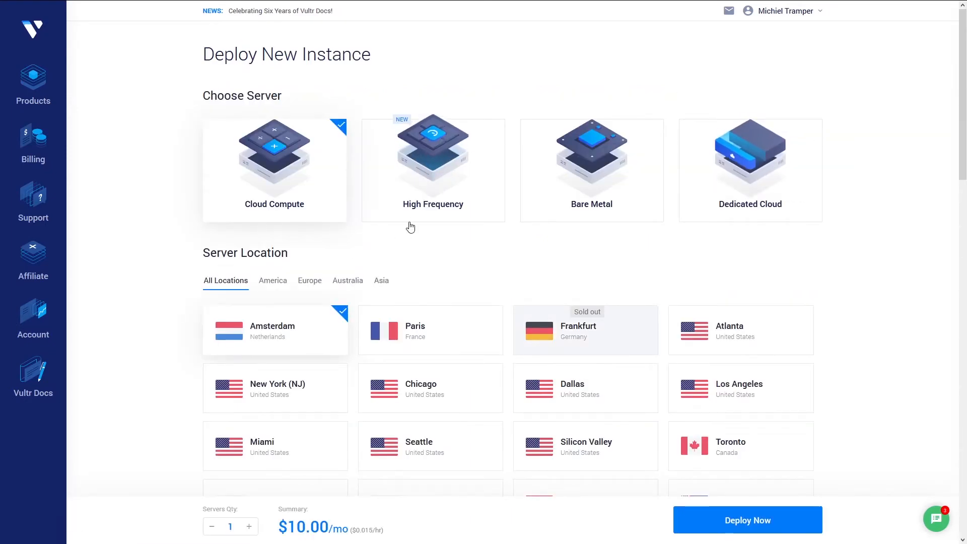
# - Pick High Frequency and Ubuntu 18.04 x64, name the host 'vepp-again', and deploy it
pyautogui.click(423, 207)
pyautogui.scroll(-6, 157, 416)
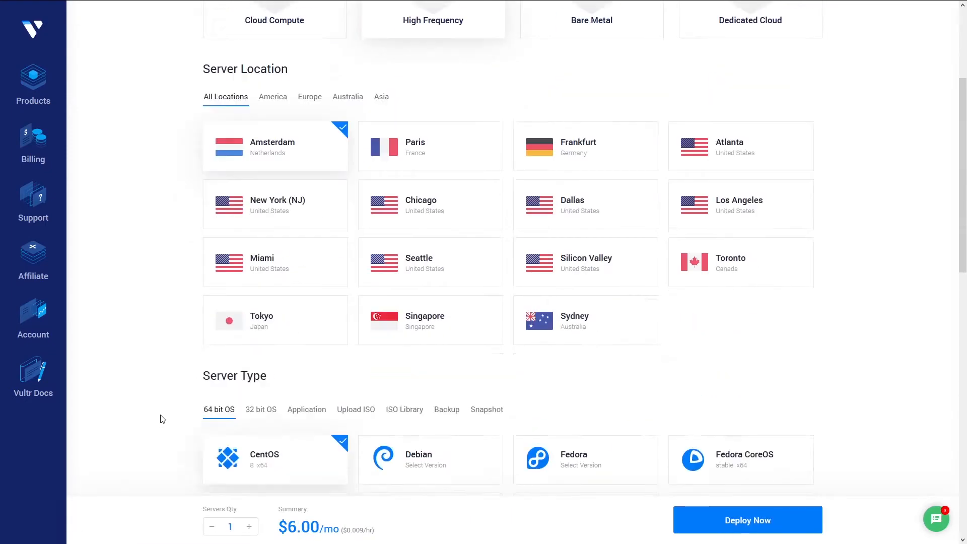
pyautogui.click(550, 403)
pyautogui.click(536, 446)
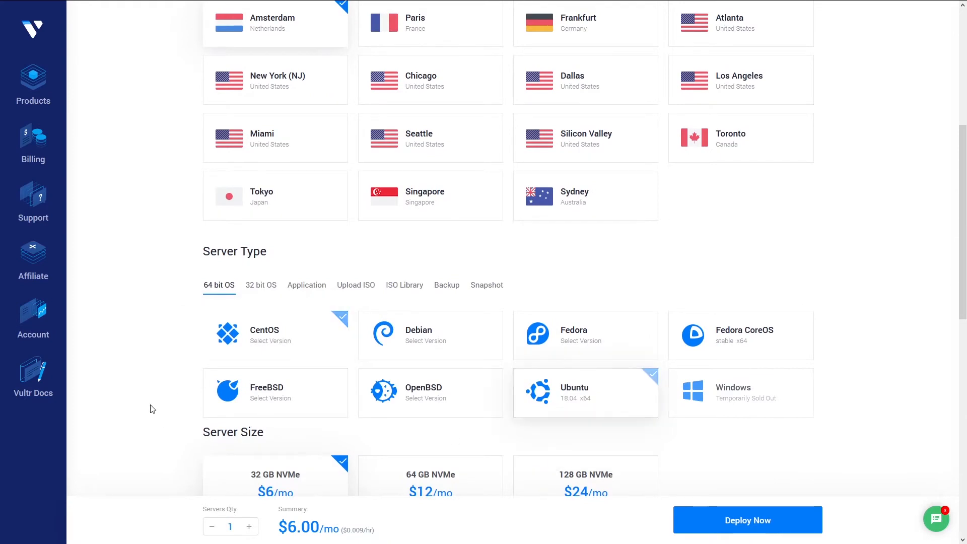
pyautogui.scroll(-5, 270, 269)
pyautogui.scroll(-6, 142, 393)
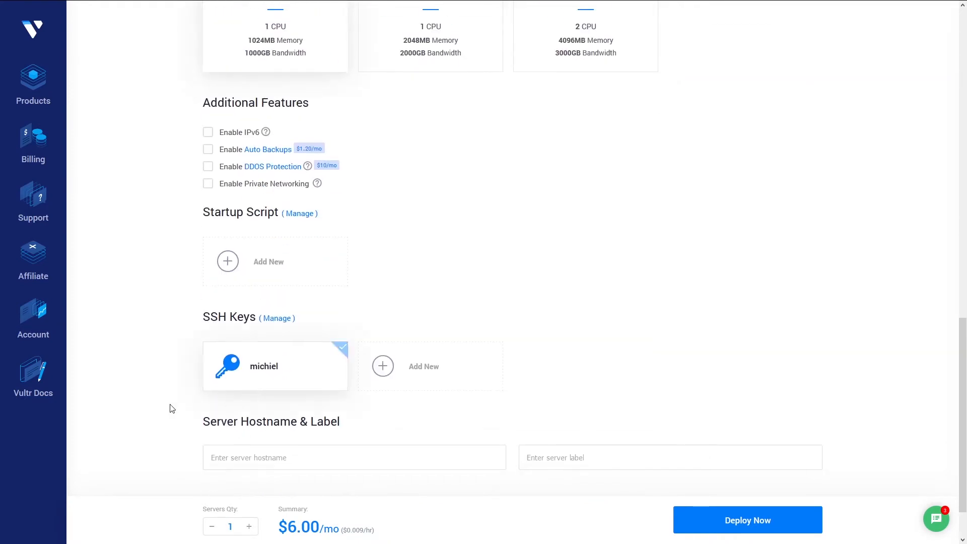
pyautogui.click(259, 395)
pyautogui.write('vepp-again')
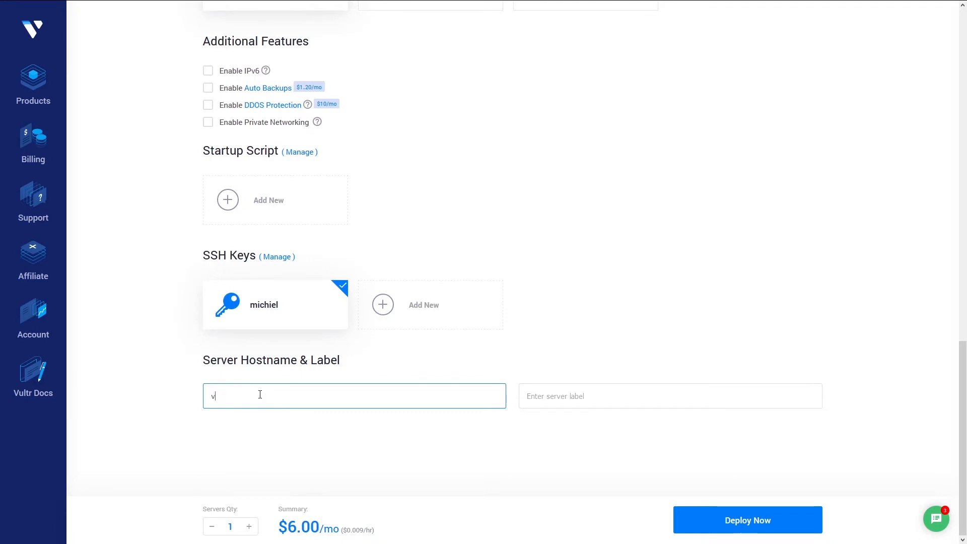
pyautogui.click(702, 293)
pyautogui.click(770, 519)
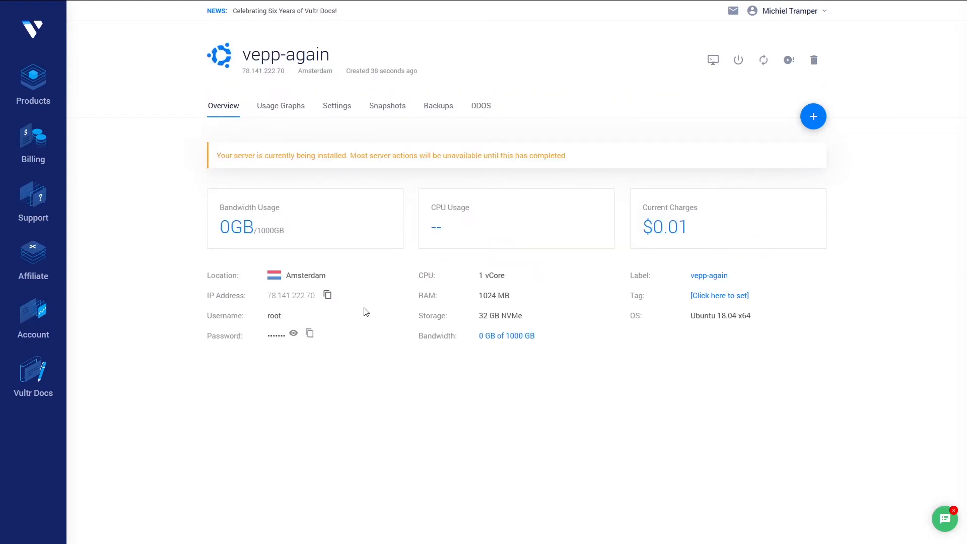
# - Copy the vepp-again server's IP address and root password from Vultr
pyautogui.click(332, 295)
pyautogui.click(309, 333)
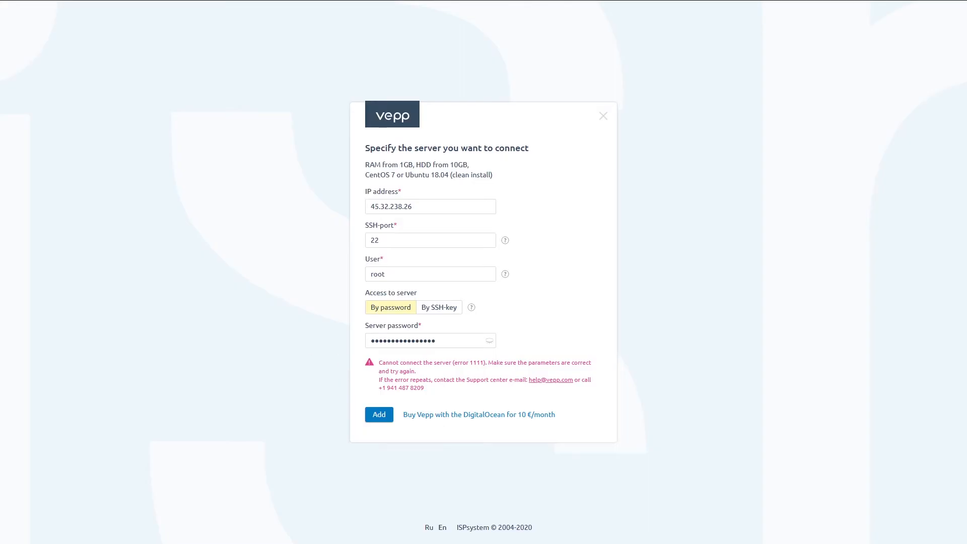
# - Replace the server IP with 78.141.222.70, paste its root password, and add the server
pyautogui.tripleClick(440, 205)
pyautogui.hotkey('ctrl', 'v')
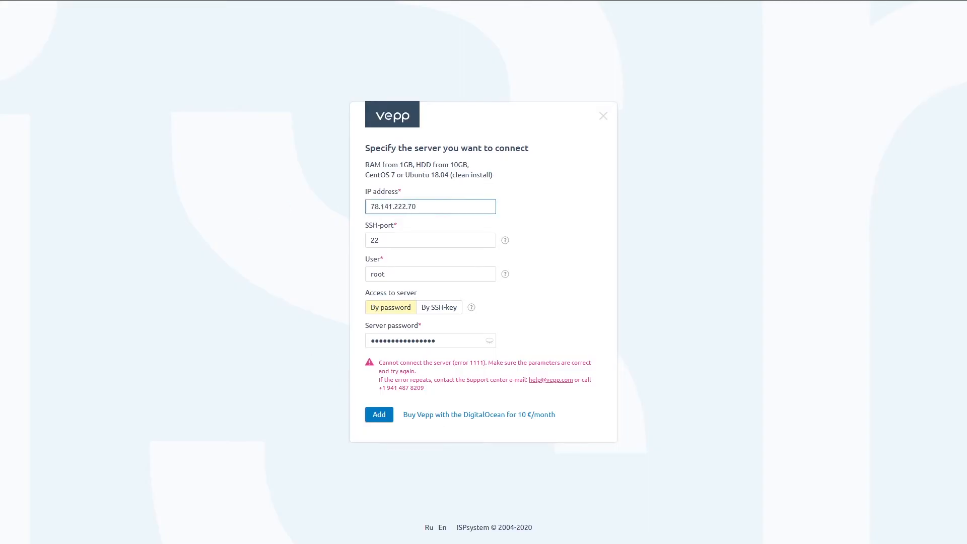
pyautogui.moveTo(449, 339); pyautogui.dragTo(312, 338)
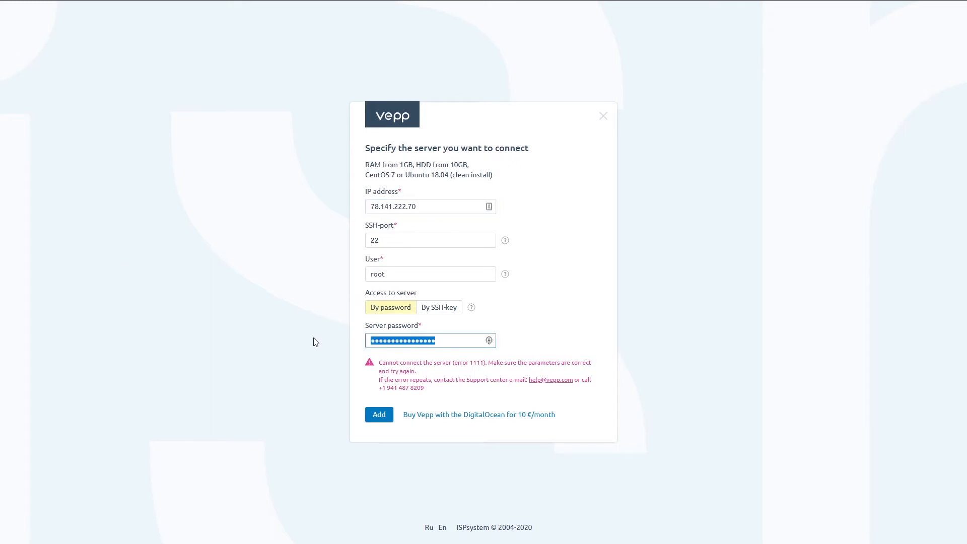
pyautogui.hotkey('ctrl', 'v')
pyautogui.click(237, 365)
pyautogui.click(378, 415)
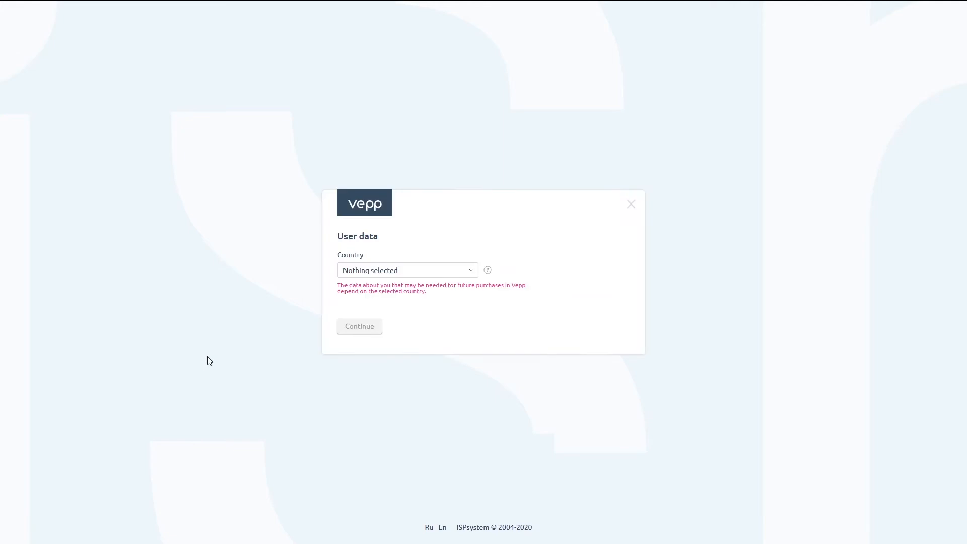
# - Fill in the user data with country Netherlands, the user's first and last name, street address and postal code, and submit
pyautogui.click(448, 267)
pyautogui.write('neth')
pyautogui.click(368, 320)
pyautogui.press('Tab')
pyautogui.press('Tab')
pyautogui.write('Dorpstraat')
pyautogui.press('BackSpace')
pyautogui.press('BackSpace')
pyautogui.press('BackSpace')
pyautogui.press('BackSpace')
pyautogui.press('BackSpace')
pyautogui.press('BackSpace')
pyautogui.press('BackSpace')
pyautogui.press('BackSpace')
pyautogui.press('BackSpace')
pyautogui.press('BackSpace')
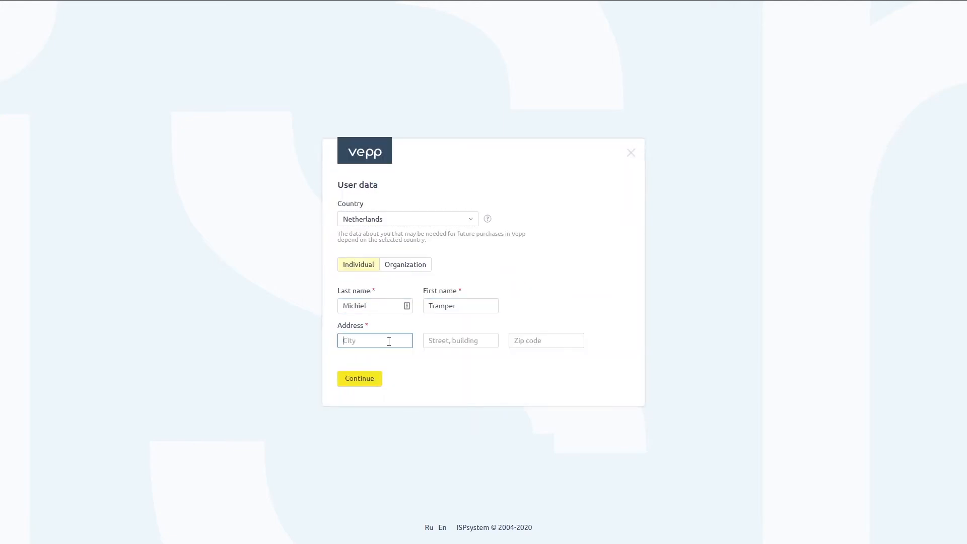
pyautogui.write('Dorp')
pyautogui.press('Tab')
pyautogui.write('Dorpstraat')
pyautogui.press('Tab')
pyautogui.write('1234AB')
pyautogui.click(359, 378)
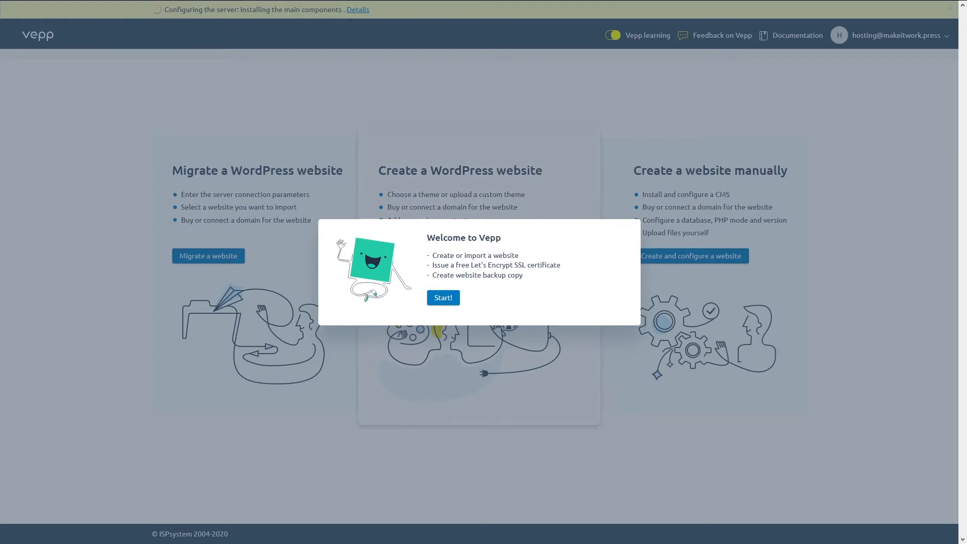
# - Click Start! to close the Welcome to Vepp dialog
pyautogui.click(446, 301)
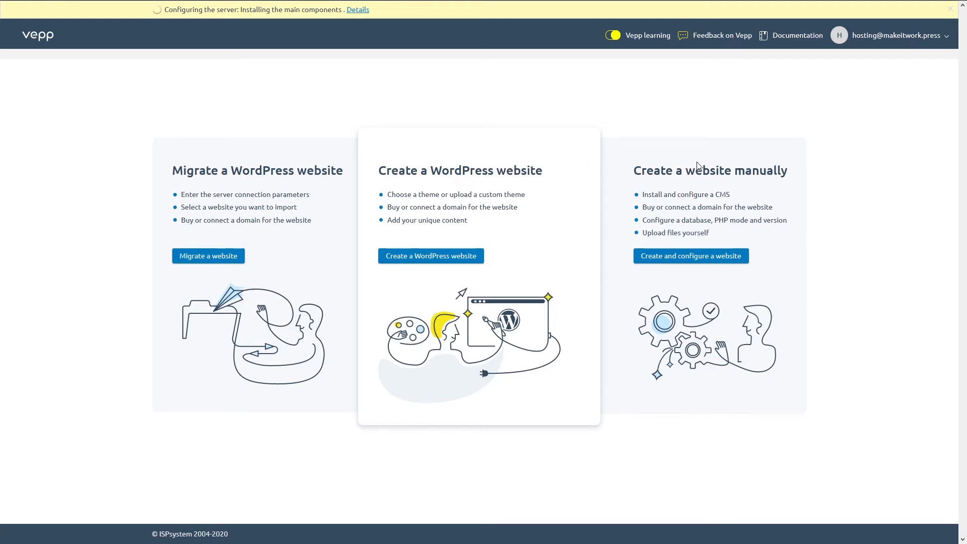
# - Start a new WordPress website and select the Corponess theme
pyautogui.click(436, 259)
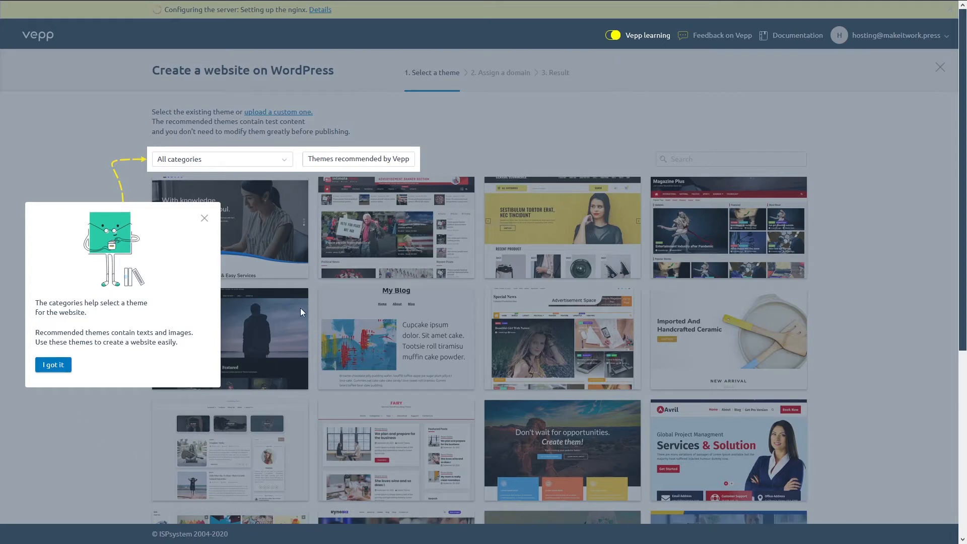
pyautogui.click(51, 366)
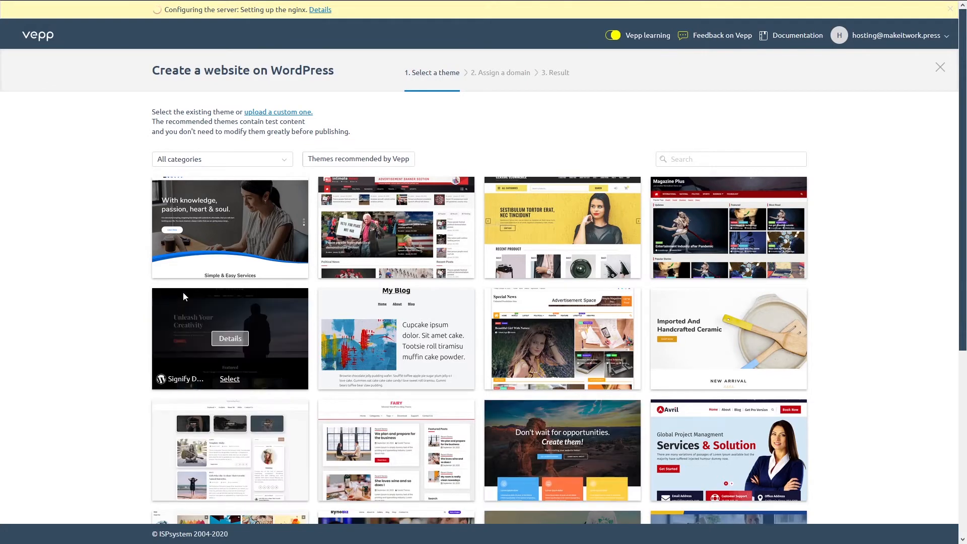
pyautogui.moveTo(230, 238)
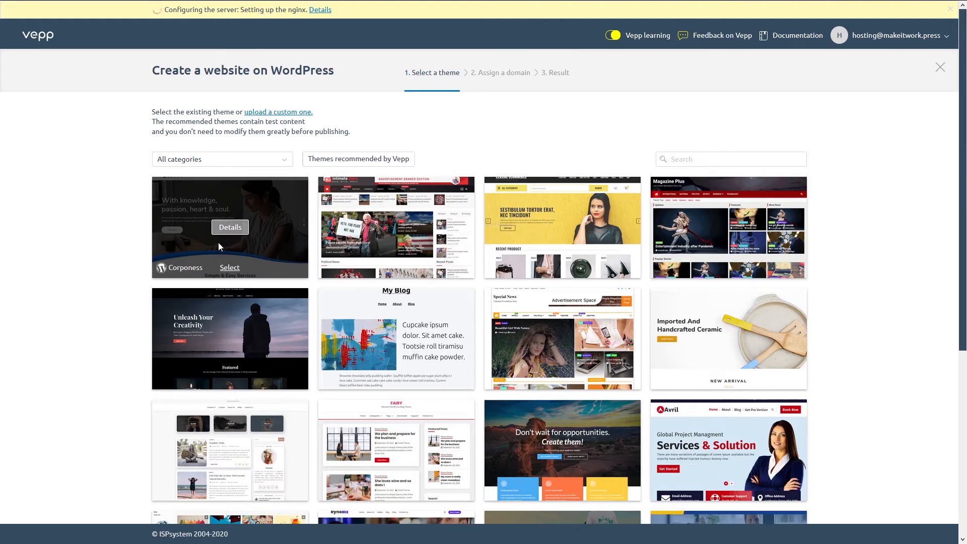
pyautogui.click(230, 268)
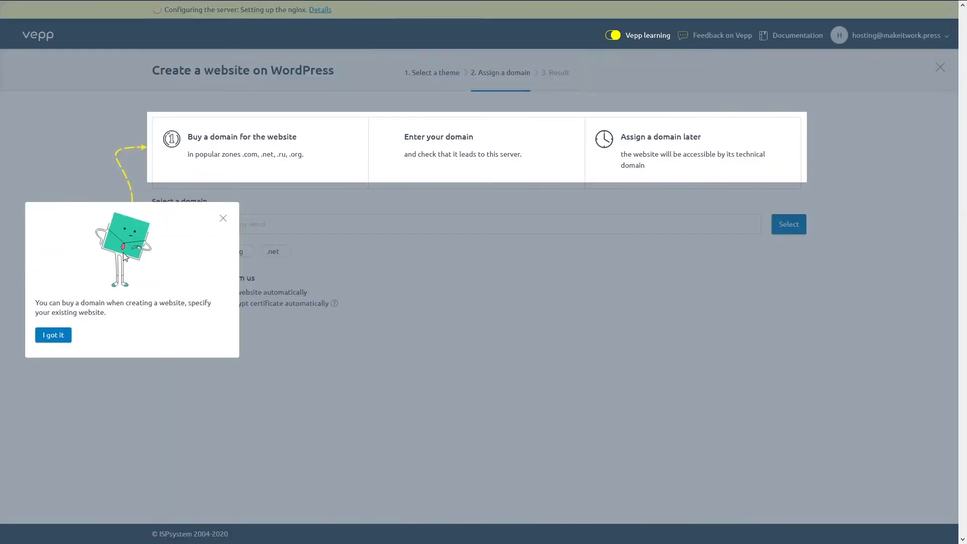
# - Choose your own domain, enter host.makeitwork.press, and create the website
pyautogui.click(65, 334)
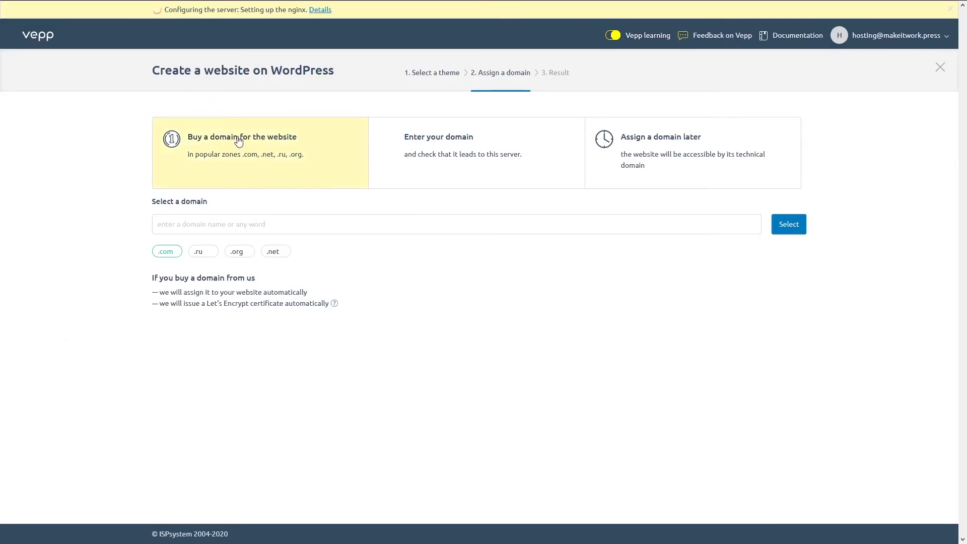
pyautogui.click(627, 165)
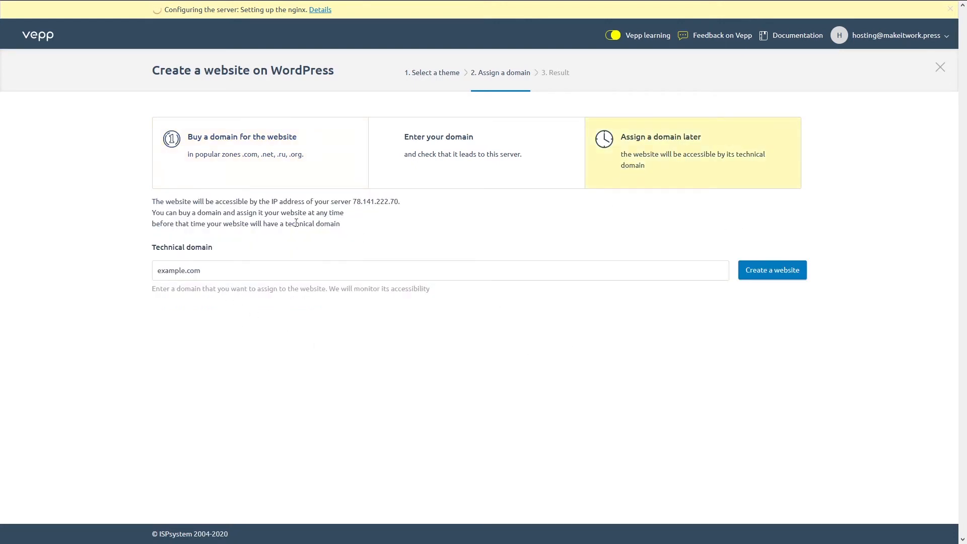
pyautogui.click(483, 153)
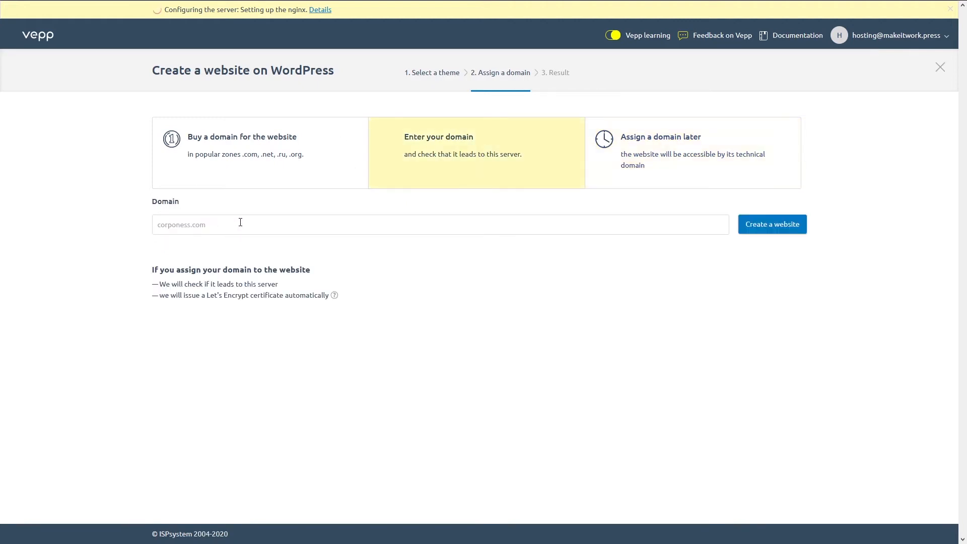
pyautogui.write('host.makeitw')
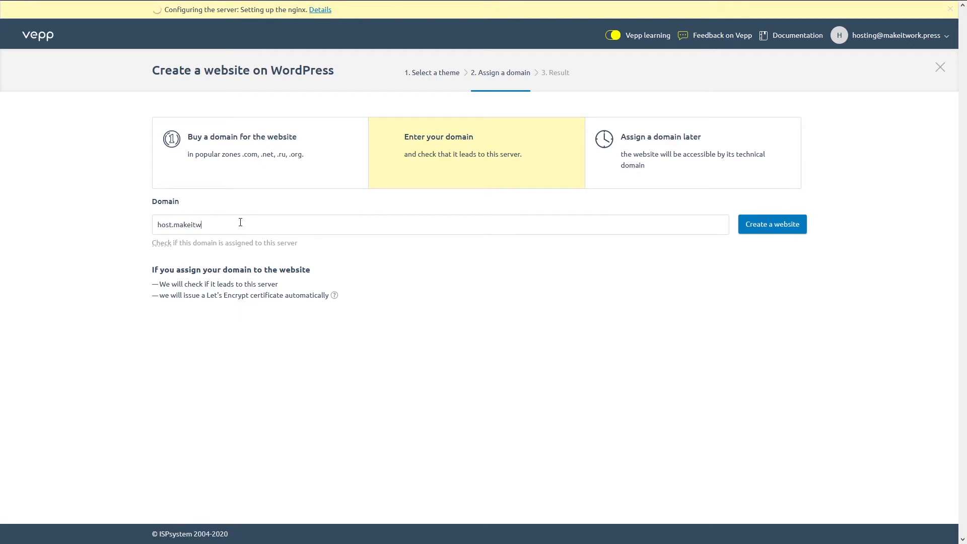
pyautogui.write('ork.press')
pyautogui.click(783, 225)
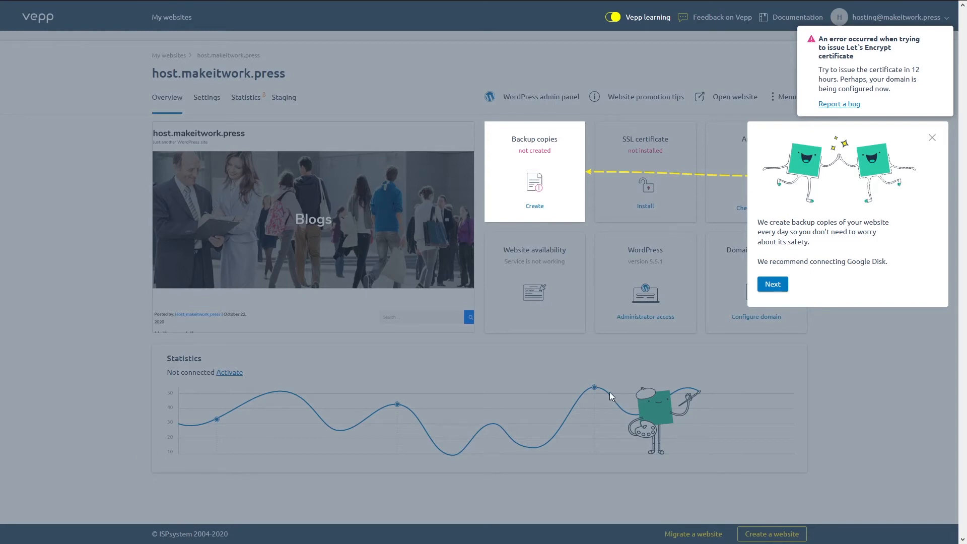
# - Step through the SSL, availability, WordPress and domain tour popups and close the completion message
pyautogui.click(771, 284)
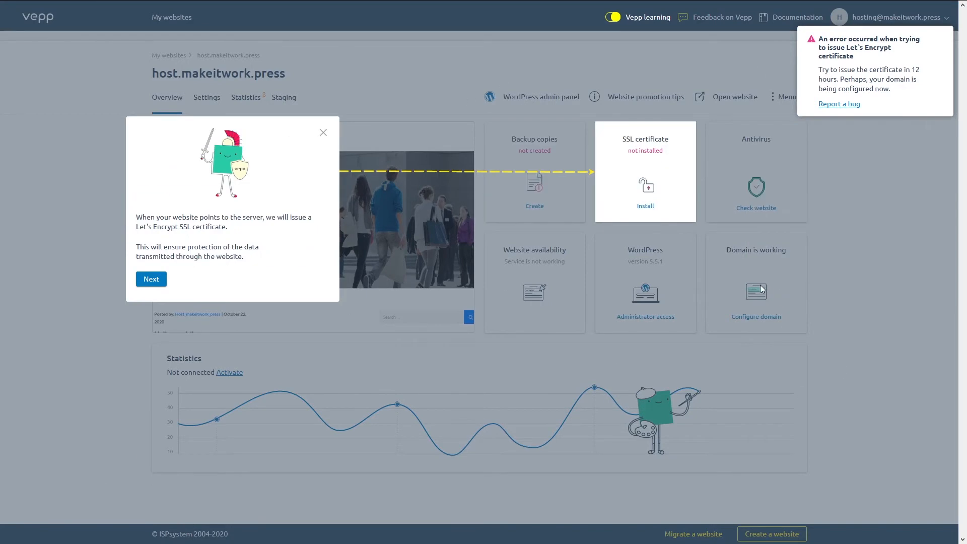
pyautogui.click(161, 279)
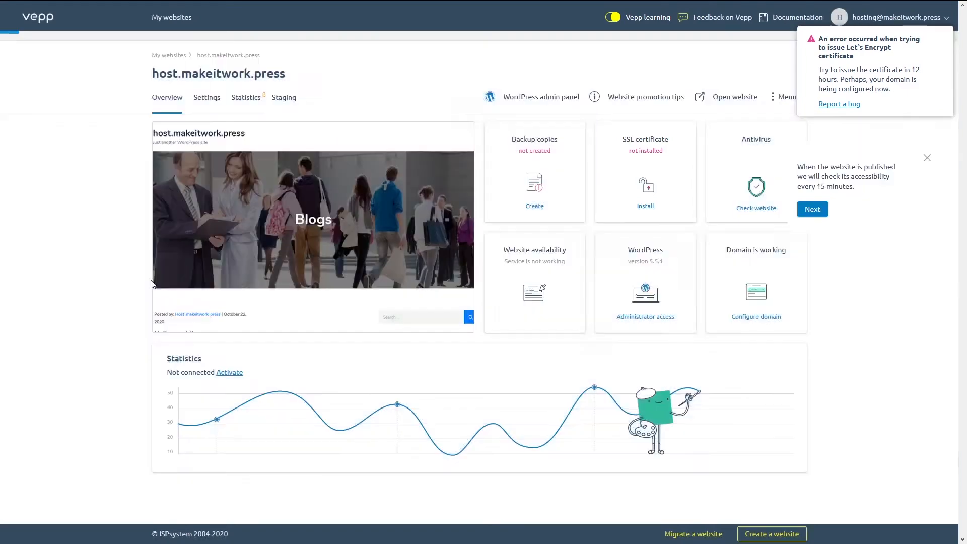
pyautogui.click(812, 285)
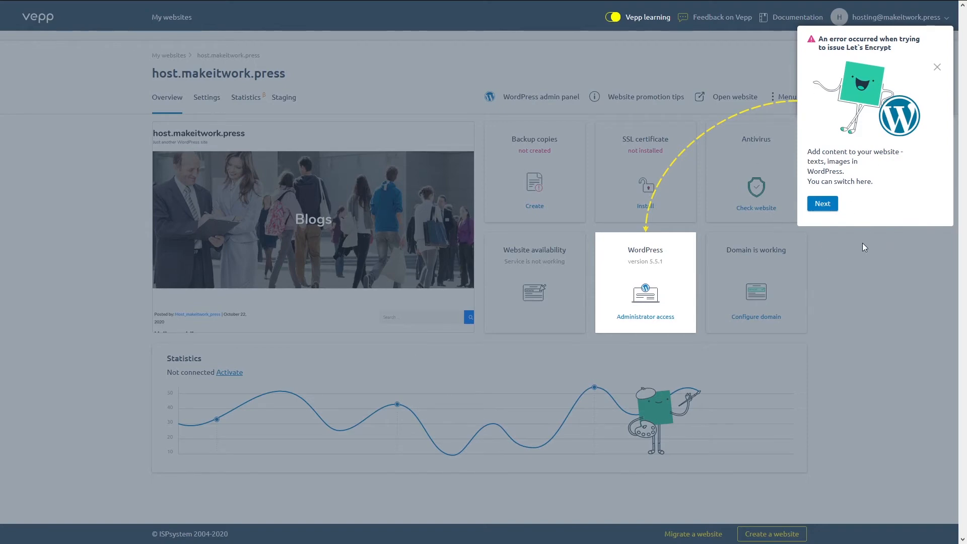
pyautogui.click(820, 204)
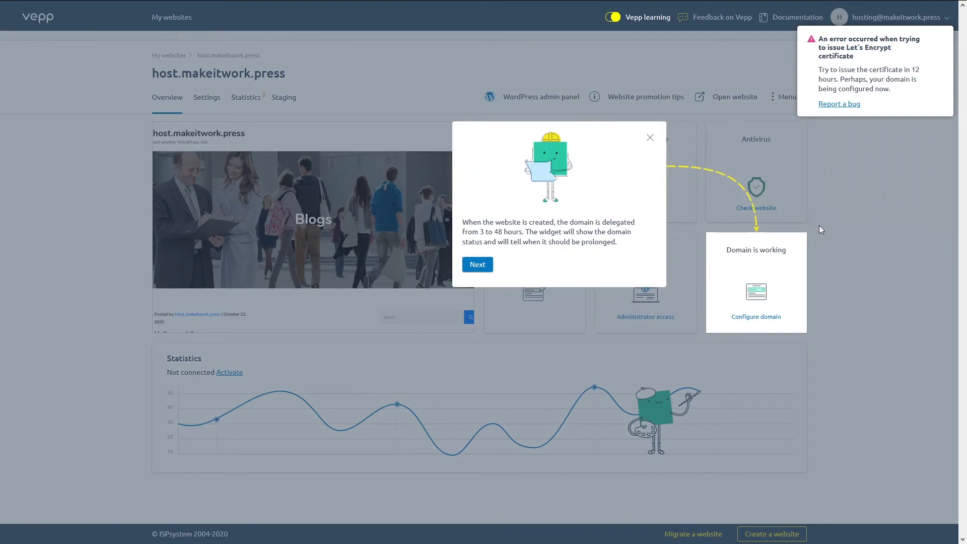
pyautogui.click(477, 264)
pyautogui.click(470, 290)
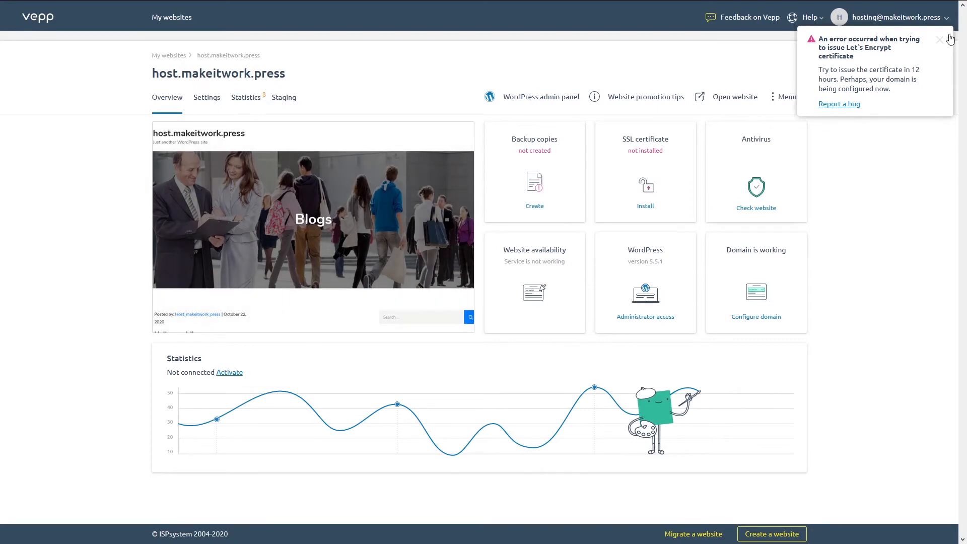
# - Dismiss the Let's Encrypt error and browse Antivirus, WordPress permalink and optimization settings, then Backups
pyautogui.click(939, 40)
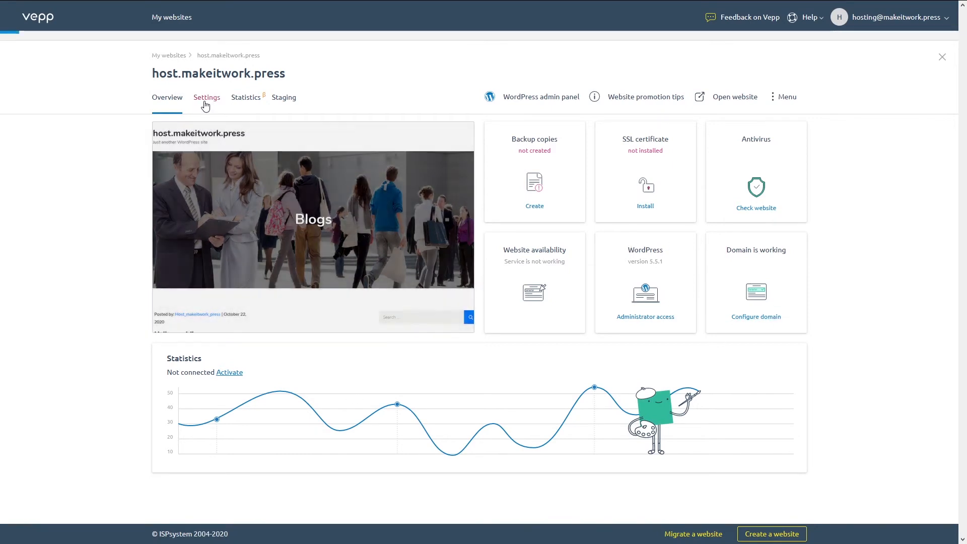
pyautogui.click(204, 100)
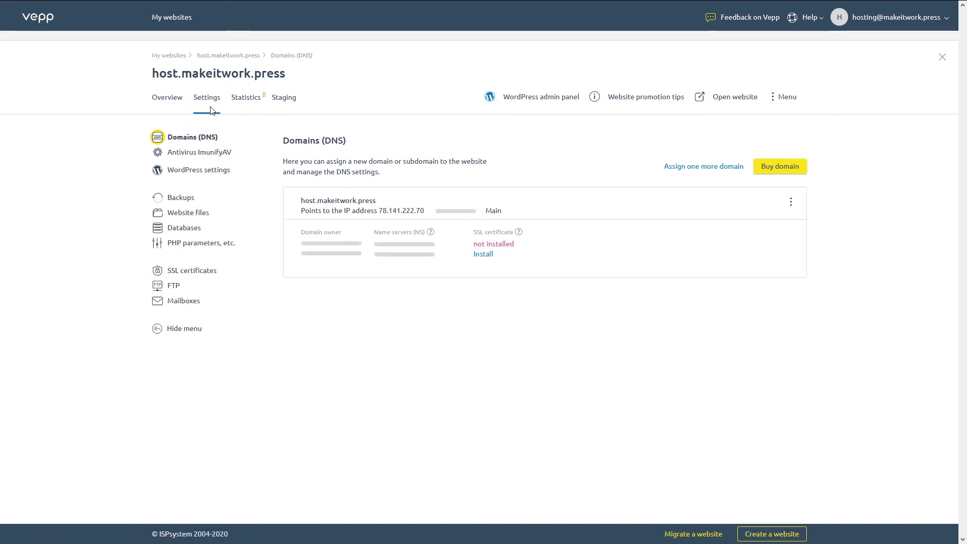
pyautogui.click(184, 152)
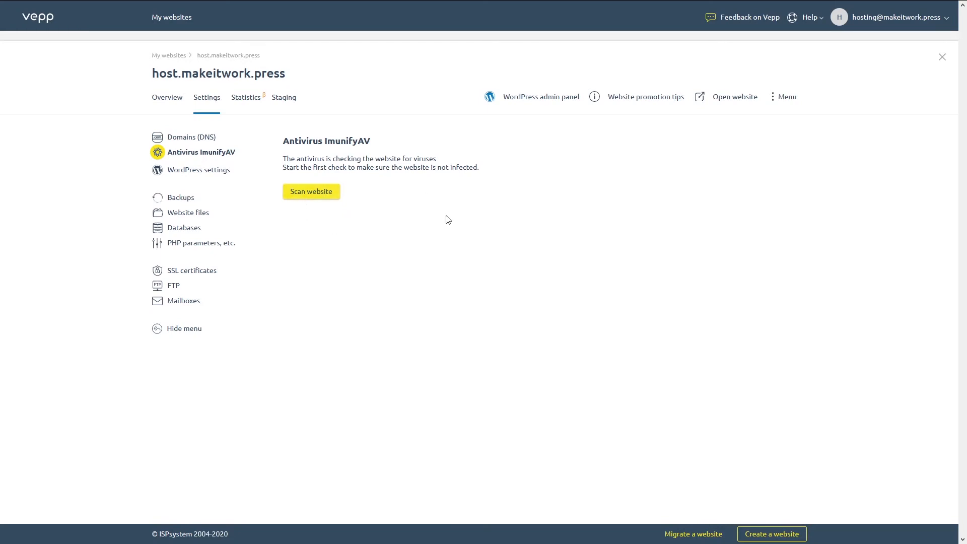
pyautogui.click(199, 171)
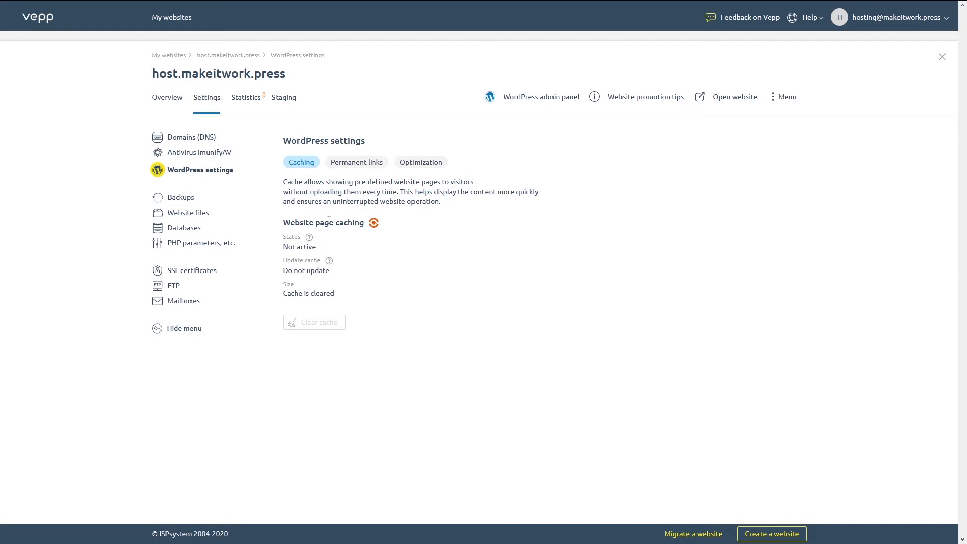
pyautogui.click(367, 167)
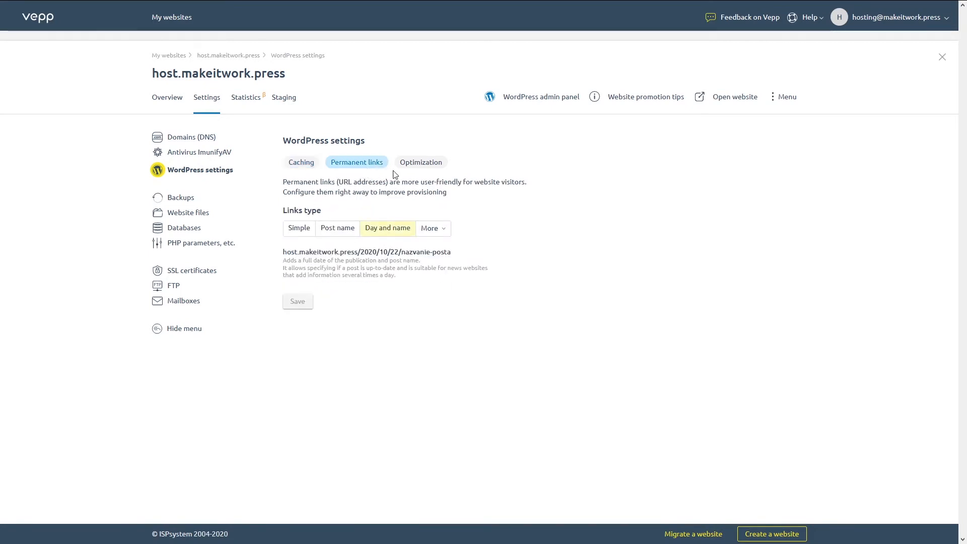
pyautogui.click(410, 162)
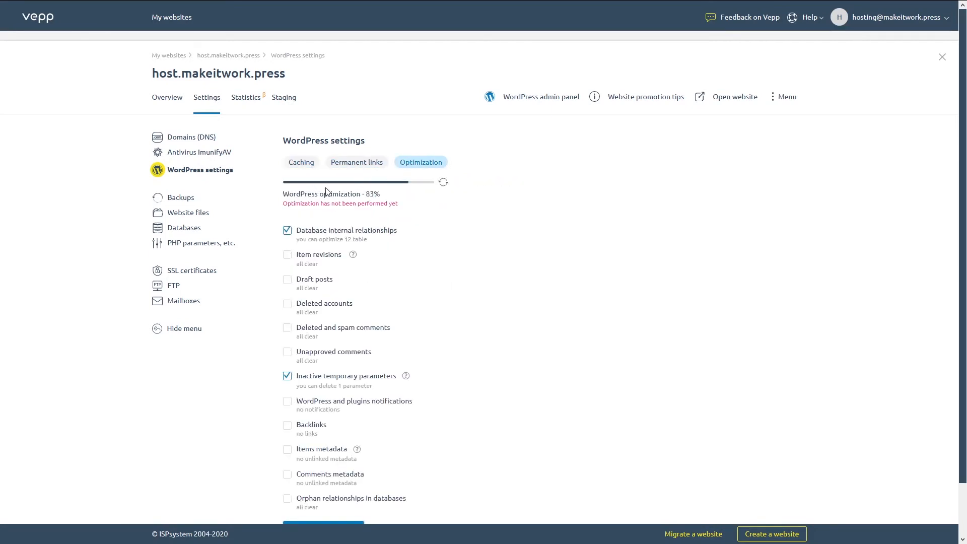
pyautogui.click(179, 200)
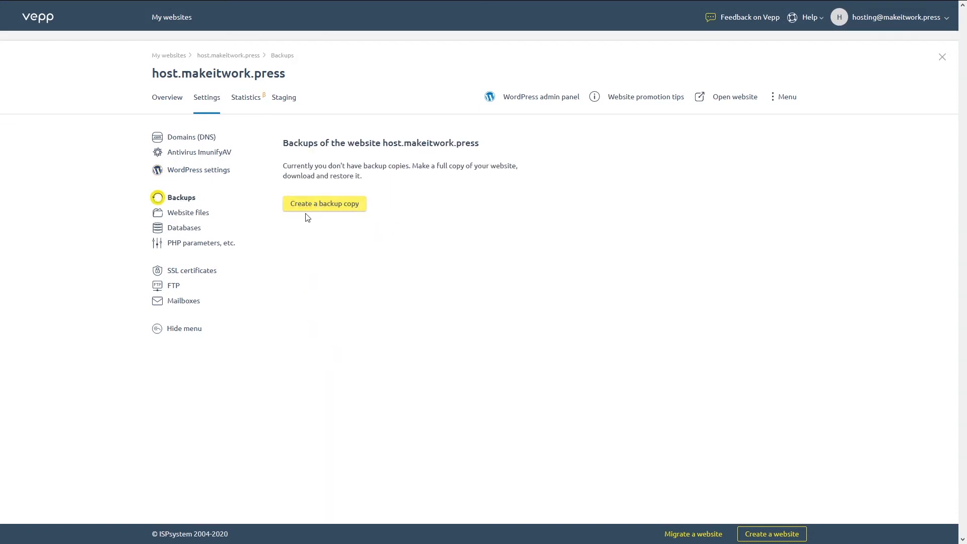
# - Create a backup copy of host.makeitwork.press stored on 'Local storage - your server'
pyautogui.click(344, 207)
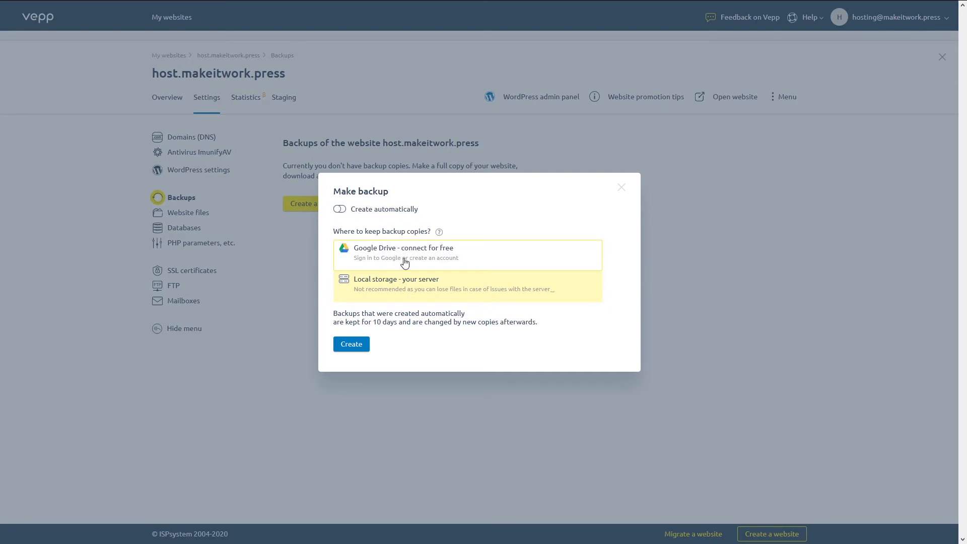
pyautogui.click(409, 286)
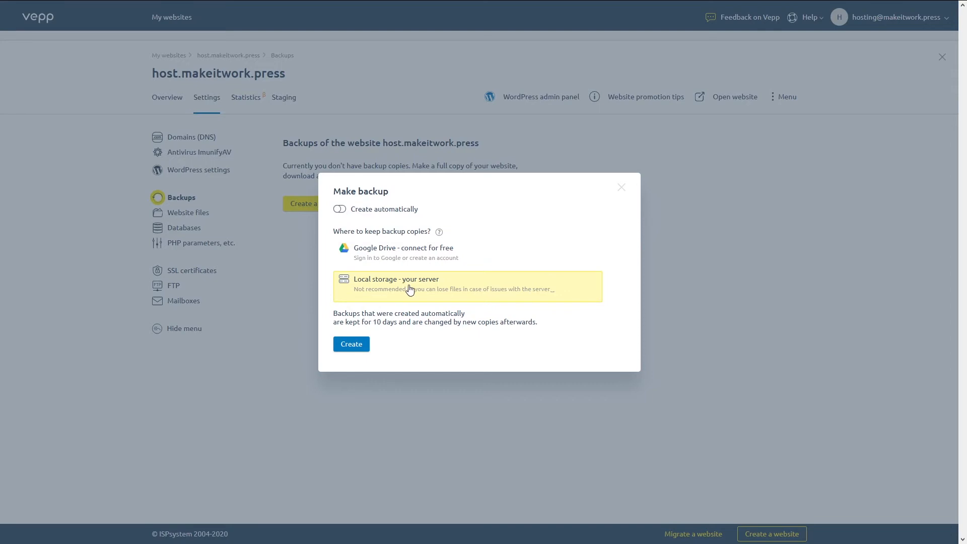
pyautogui.click(355, 342)
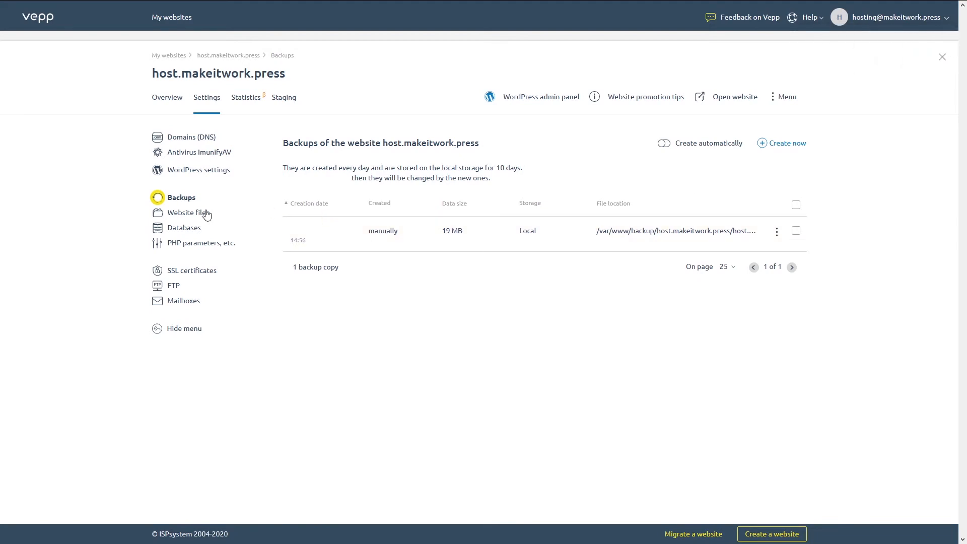
# - Browse the website files, cancelling a rename of wp-admin, then view the Databases page
pyautogui.click(182, 216)
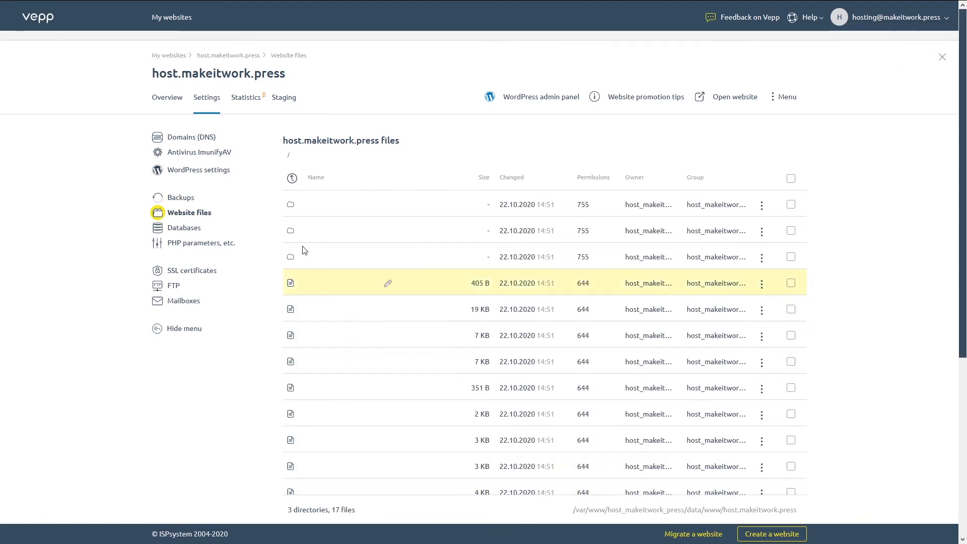
pyautogui.click(388, 204)
pyautogui.click(338, 227)
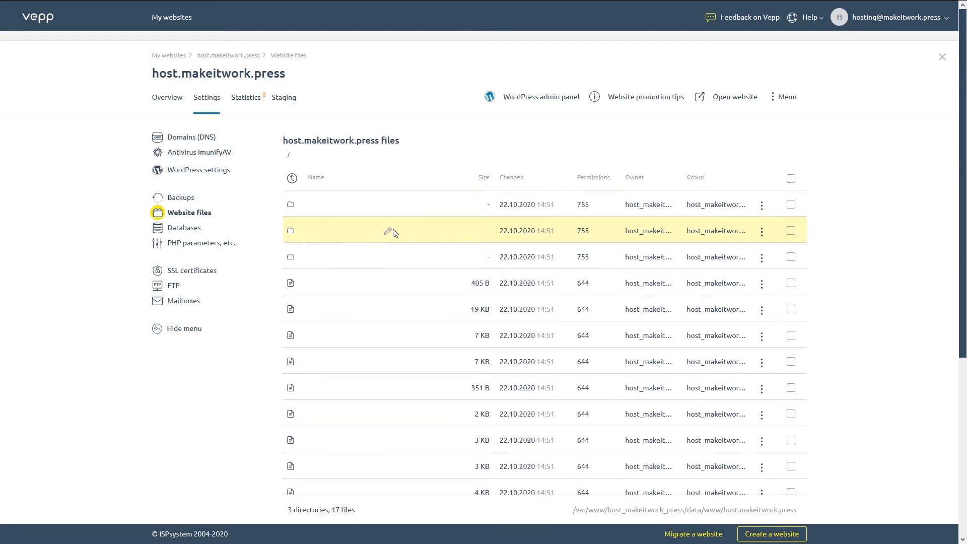
pyautogui.scroll(-5, 356, 384)
pyautogui.scroll(5, 381, 384)
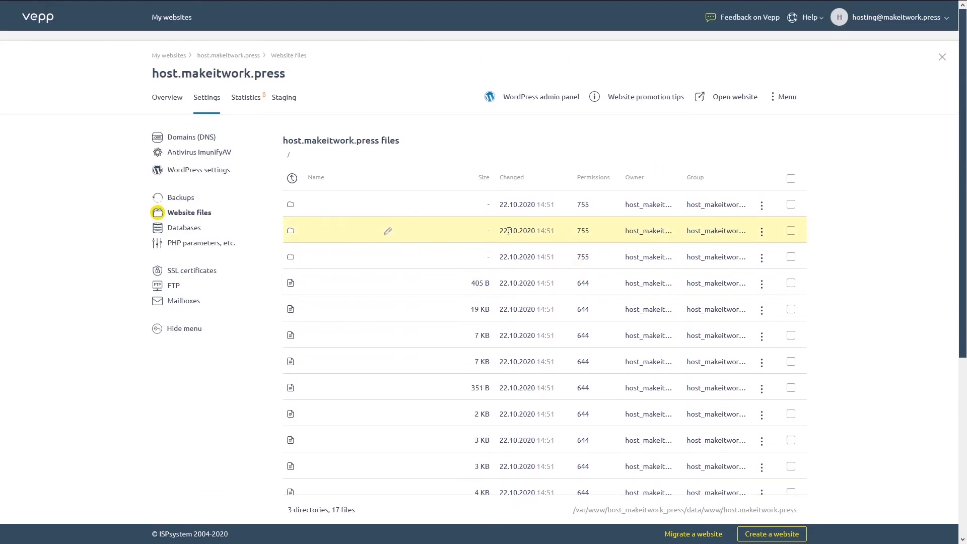
pyautogui.click(191, 232)
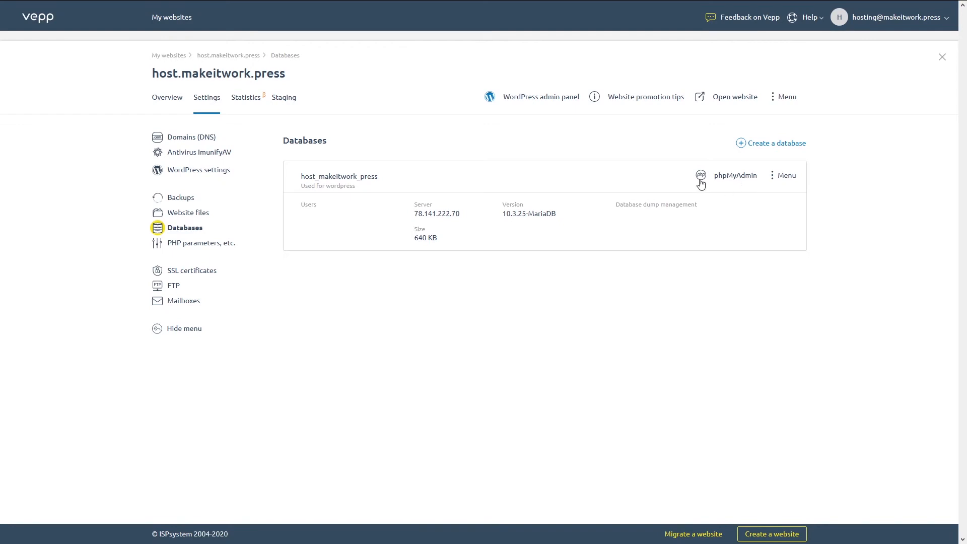
# - Inspect the database's action menu, then open 'PHP parameters, etc.' settings
pyautogui.click(772, 181)
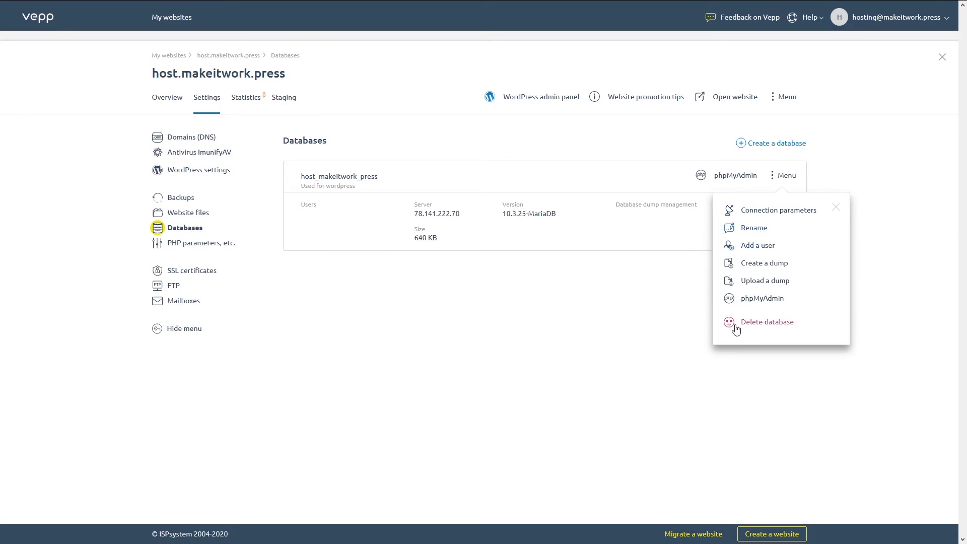
pyautogui.click(398, 349)
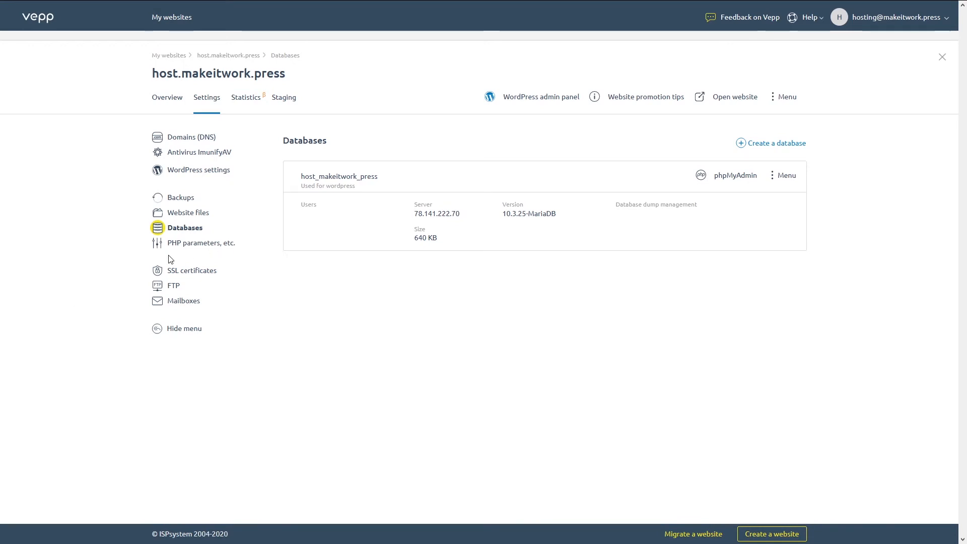
pyautogui.click(196, 249)
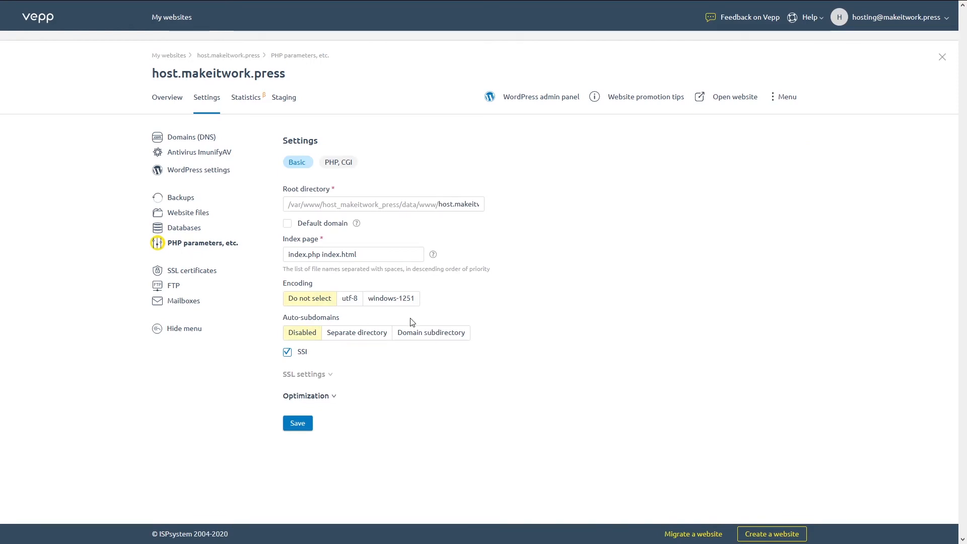
# - Review the Optimization, SSL and PHP, CGI settings, then list host.makeitwork.press's SSL certificates
pyautogui.click(330, 392)
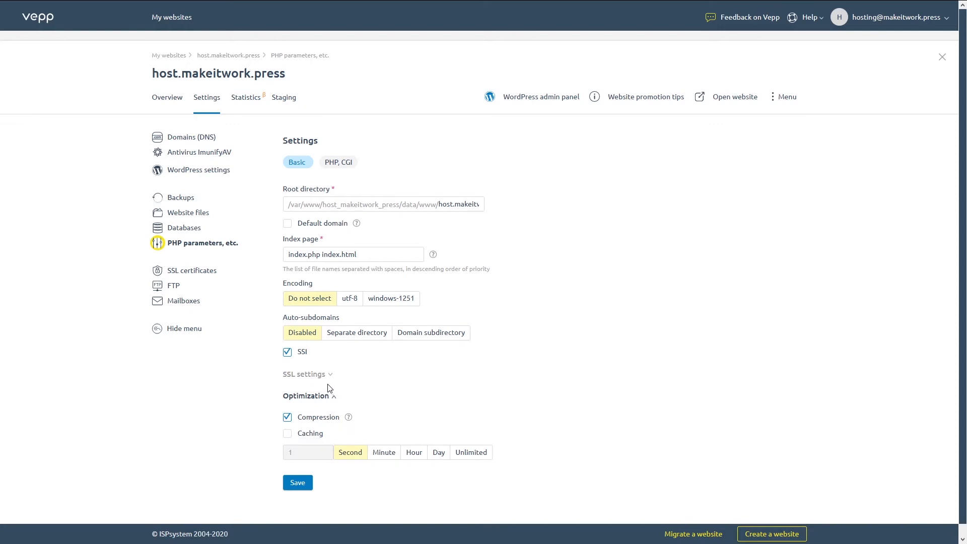
pyautogui.click(311, 374)
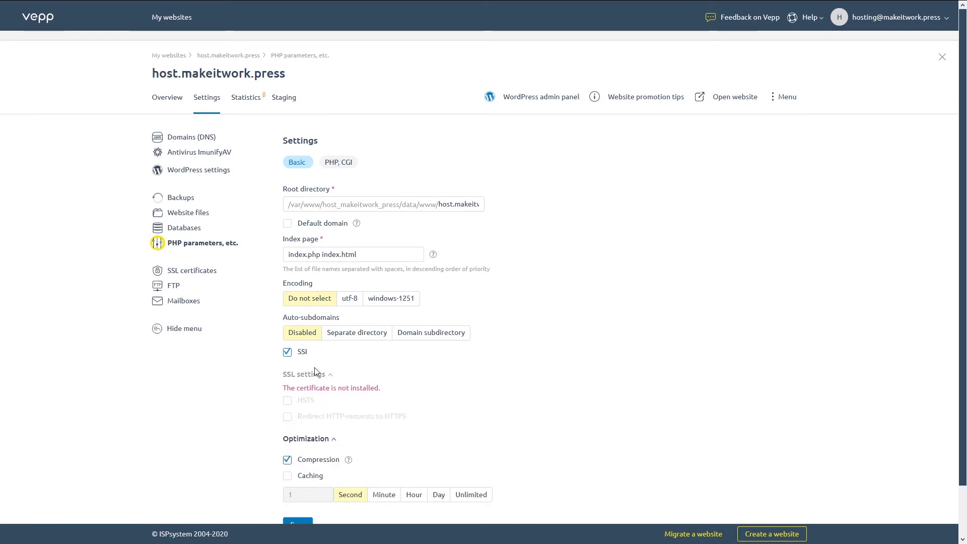
pyautogui.click(336, 164)
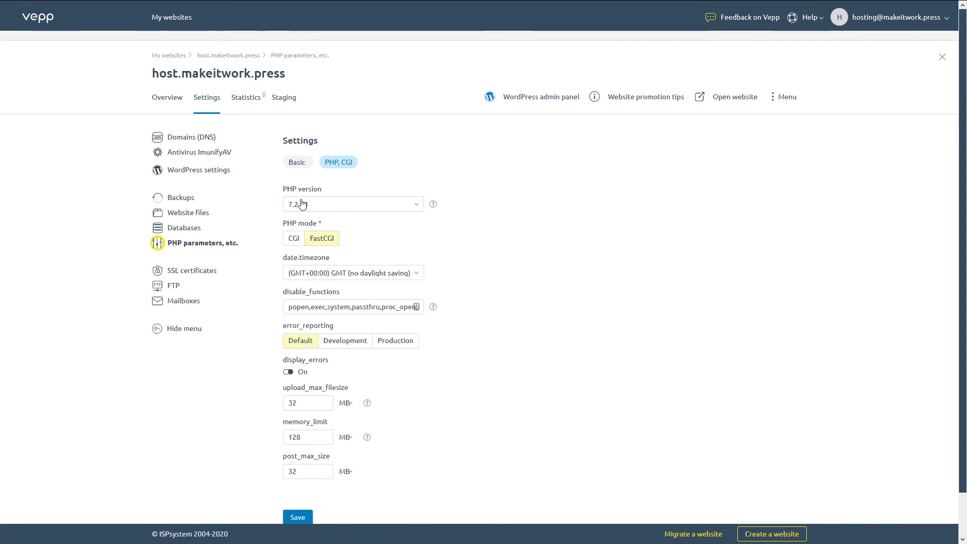
pyautogui.click(195, 272)
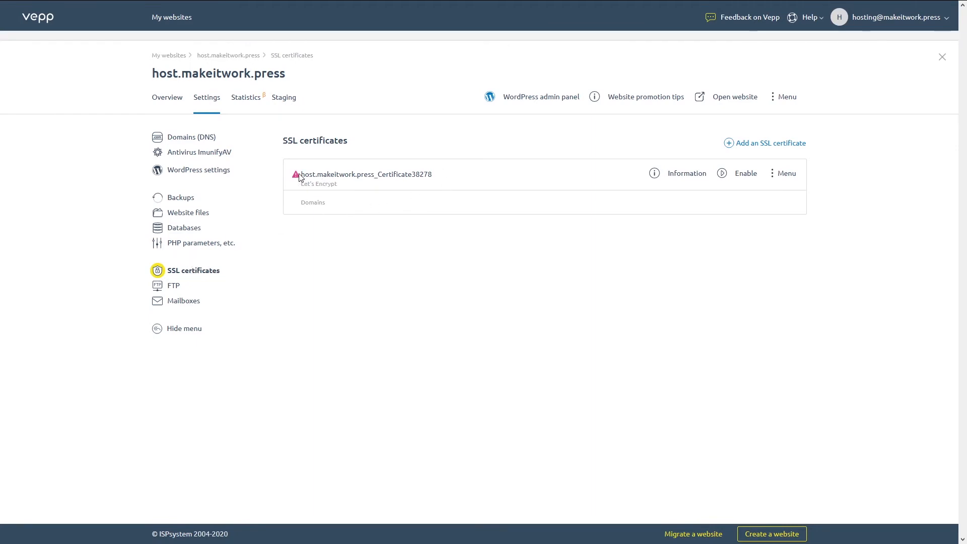
# - Look over the FTP and mailbox settings, then show the Website statistics page for host.makeitwork.press
pyautogui.click(170, 286)
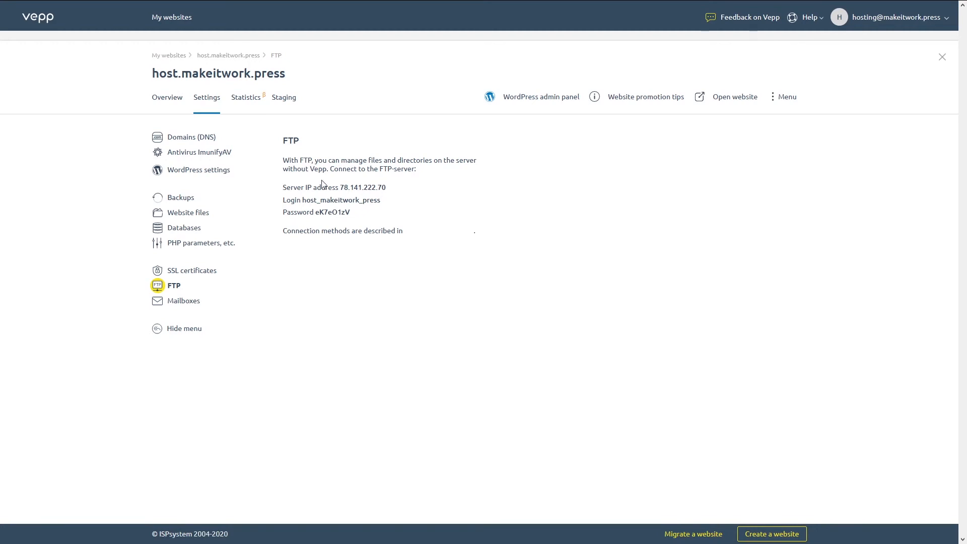
pyautogui.click(179, 309)
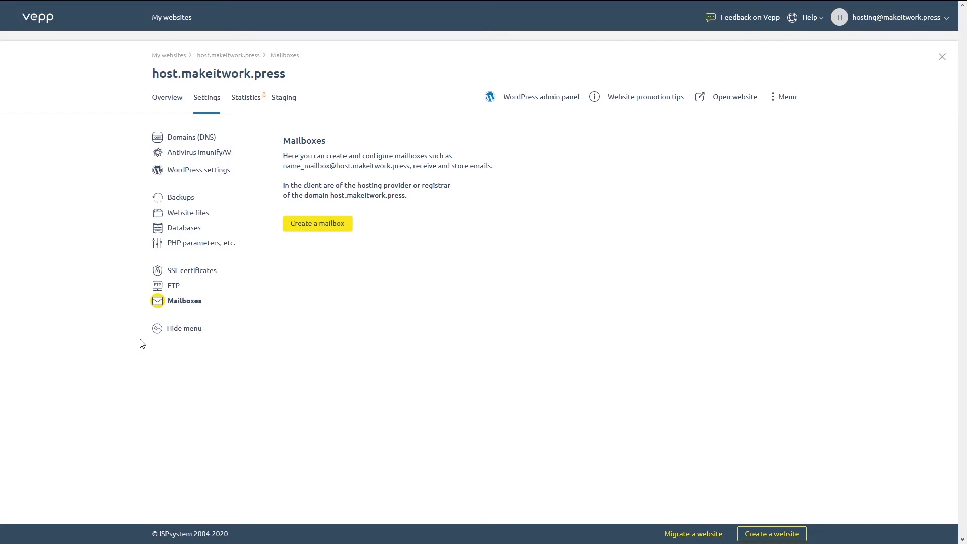
pyautogui.click(249, 100)
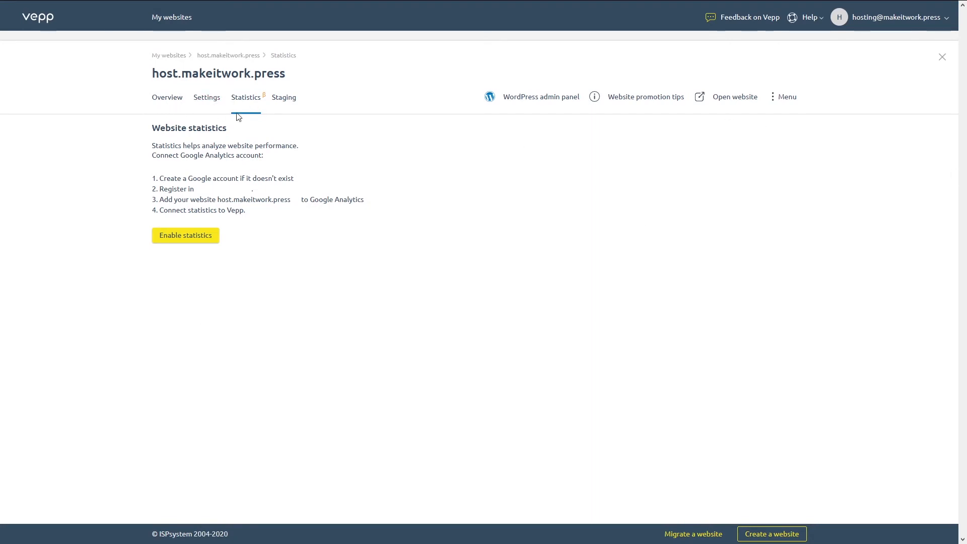
# - Start a staging copy of host.makeitwork.press from the Staging tab and return to My websites
pyautogui.click(284, 100)
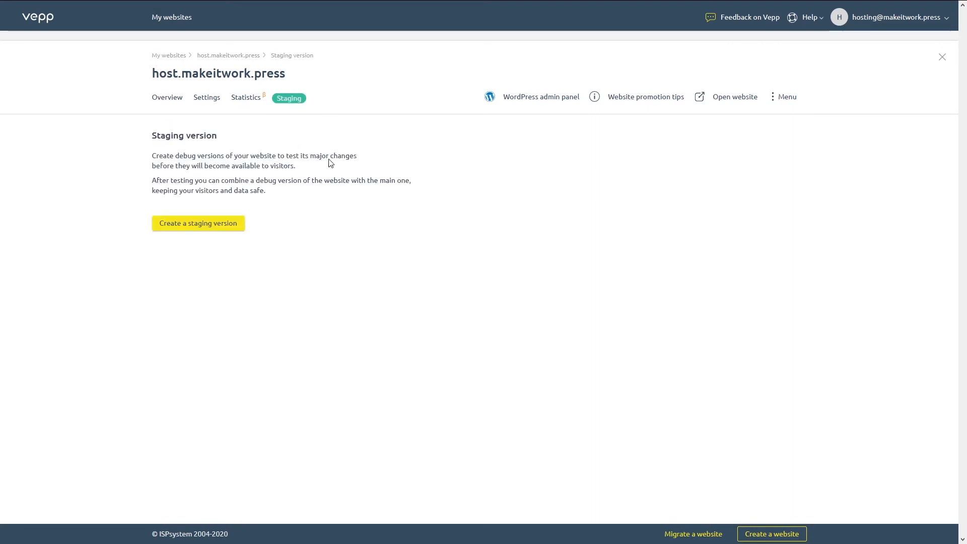
pyautogui.click(180, 225)
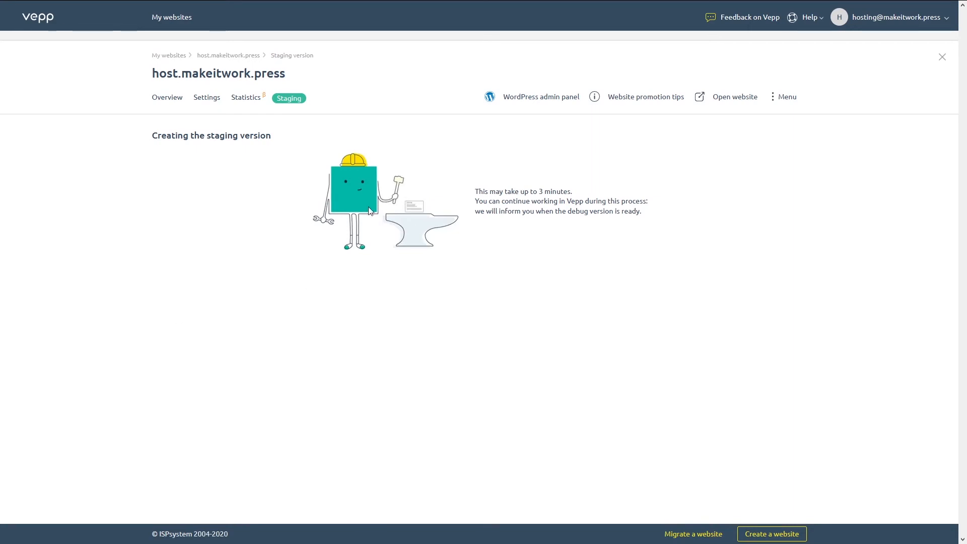
pyautogui.click(171, 20)
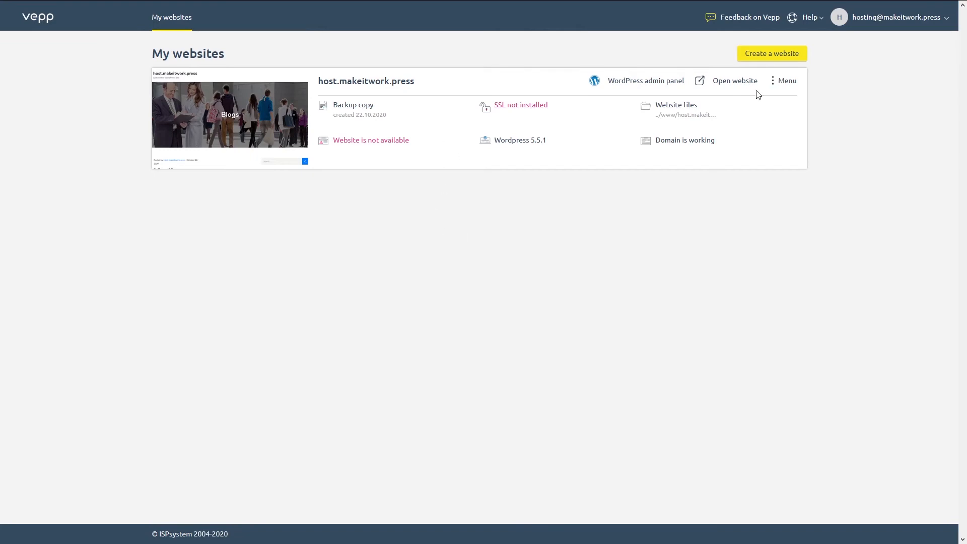
# - Create the WordPress site vepp.makeitwork.press, return to My websites, and open its WordPress admin
pyautogui.click(751, 57)
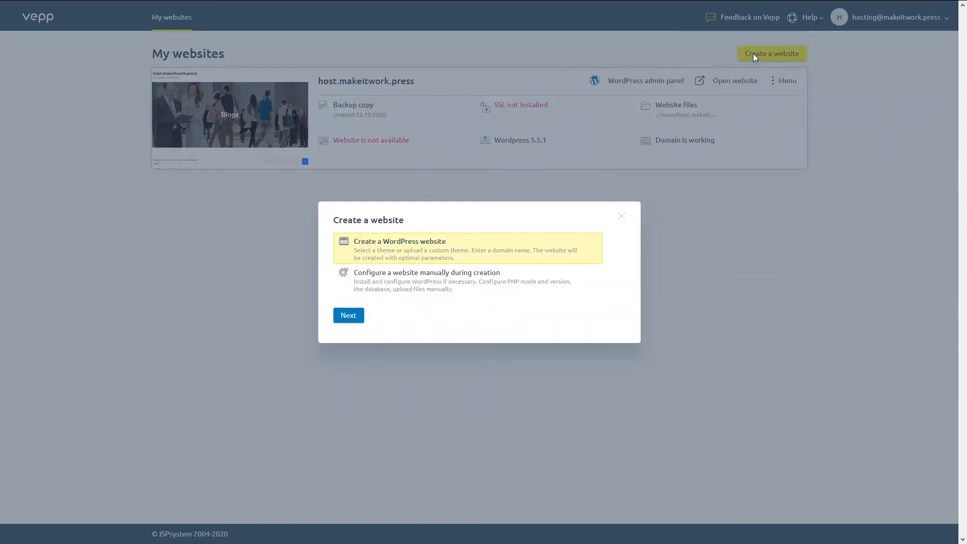
pyautogui.click(351, 323)
pyautogui.moveTo(214, 214)
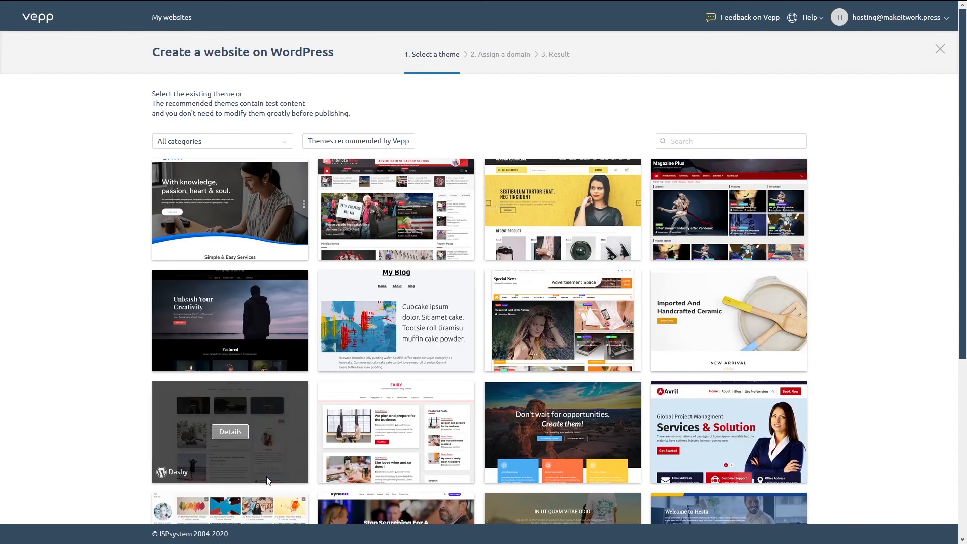
pyautogui.click(158, 17)
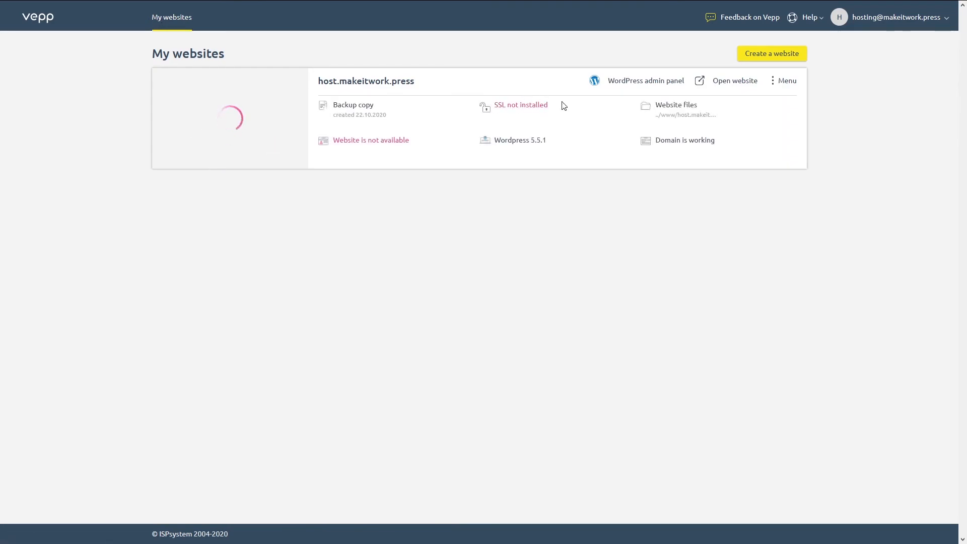
pyautogui.click(637, 82)
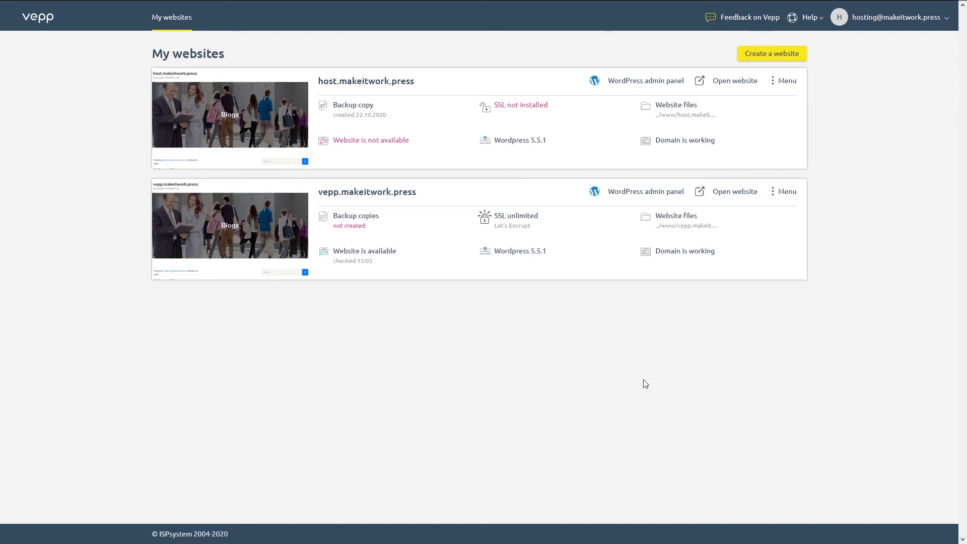
pyautogui.click(621, 195)
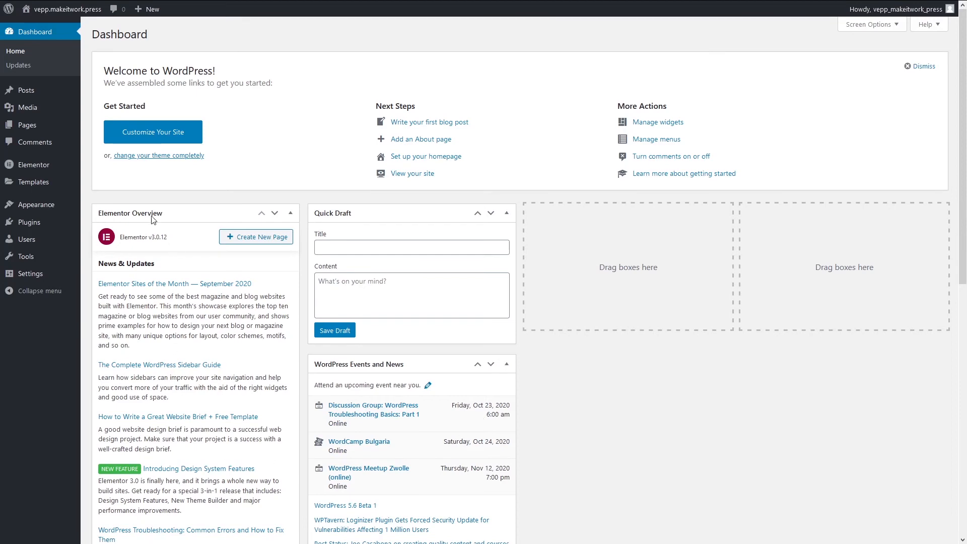
pyautogui.moveTo(39, 76)
pyautogui.click(55, 14)
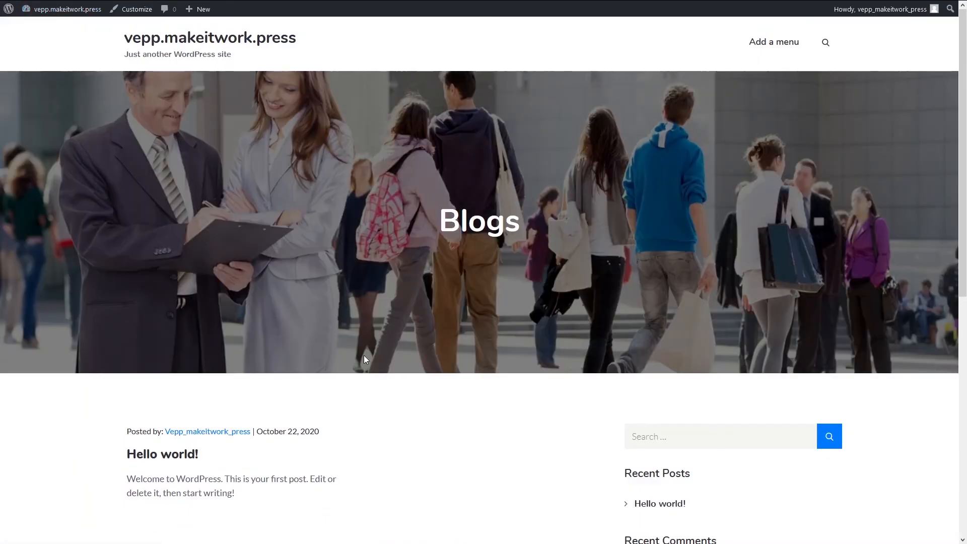
pyautogui.scroll(-5, 363, 358)
pyautogui.scroll(-3, 364, 366)
pyautogui.scroll(9, 361, 406)
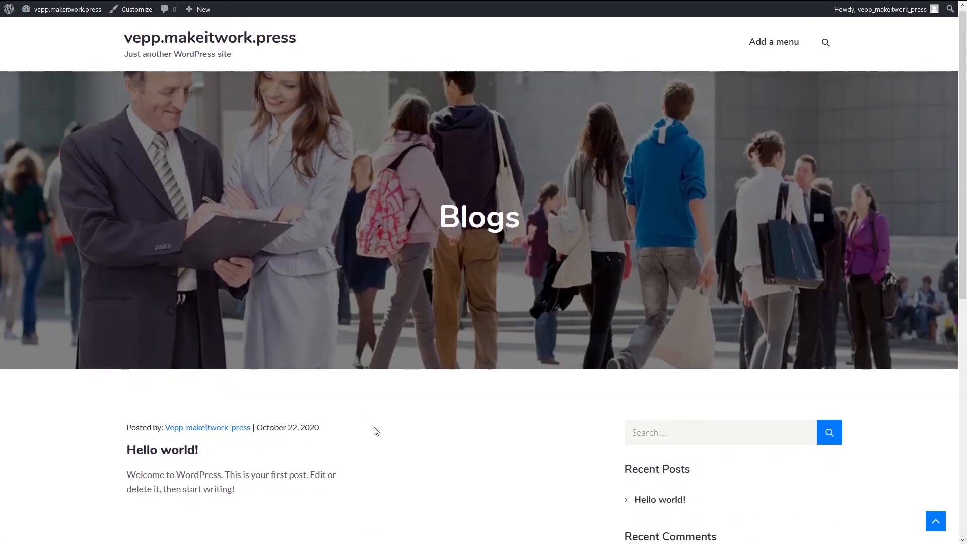
pyautogui.scroll(-8, 379, 429)
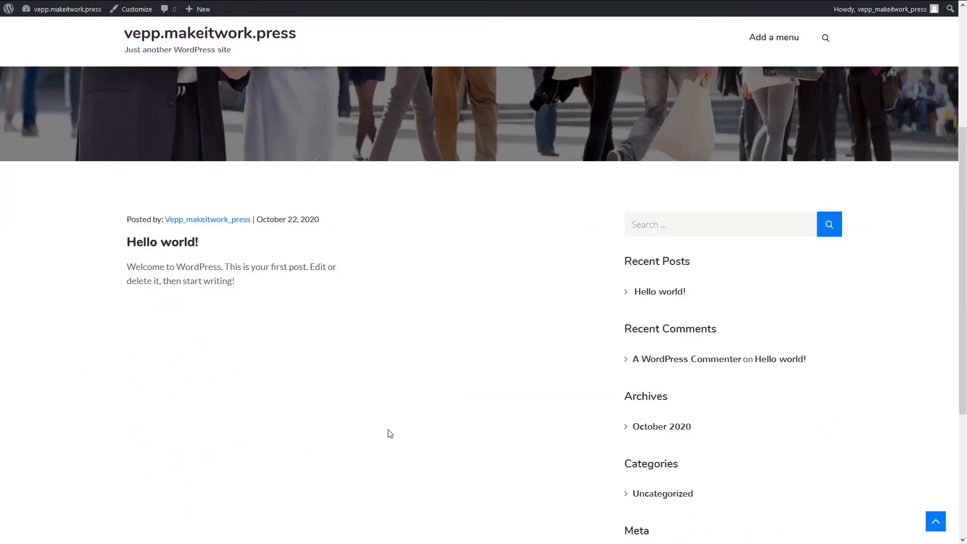
pyautogui.scroll(9, 388, 468)
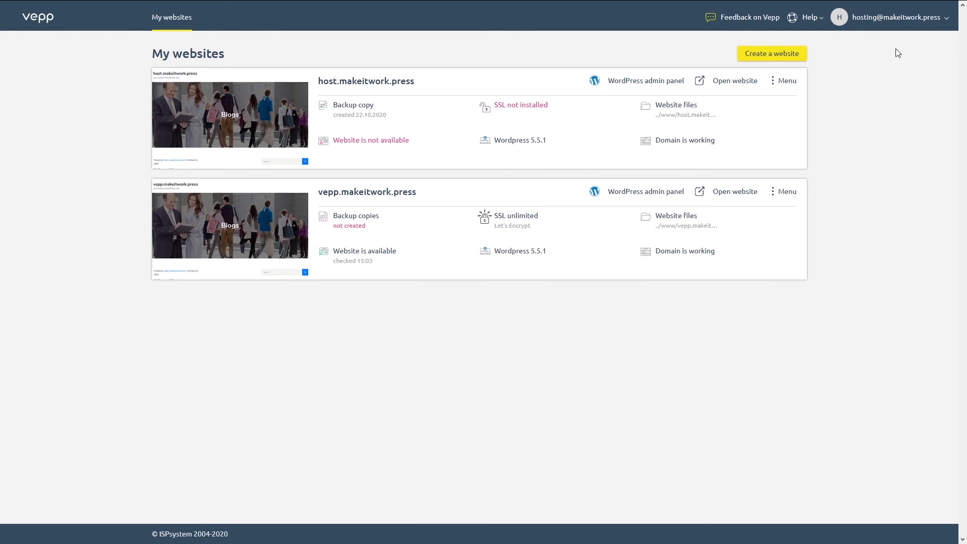
# - Check the account's Action log, then go to the Trusted users page from the account menu
pyautogui.click(945, 20)
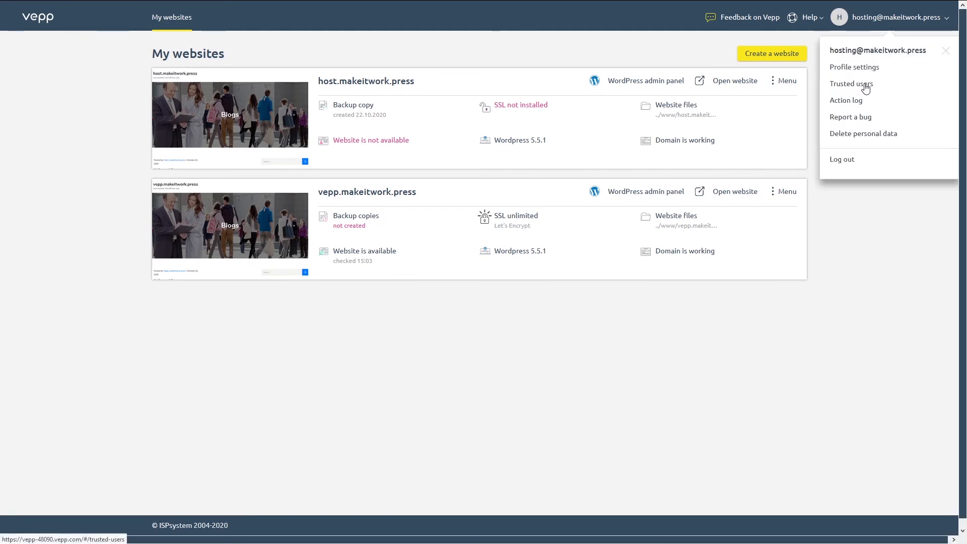
pyautogui.click(832, 103)
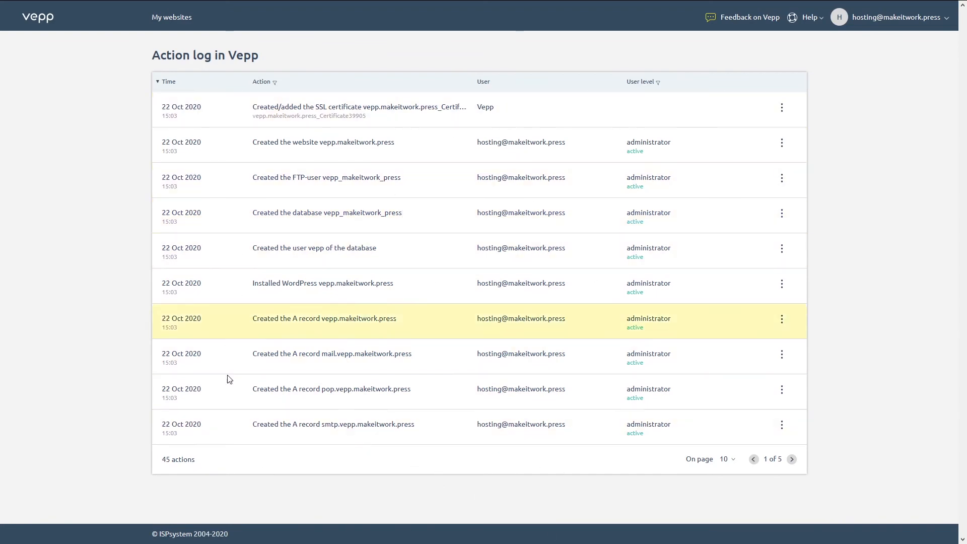
pyautogui.click(942, 22)
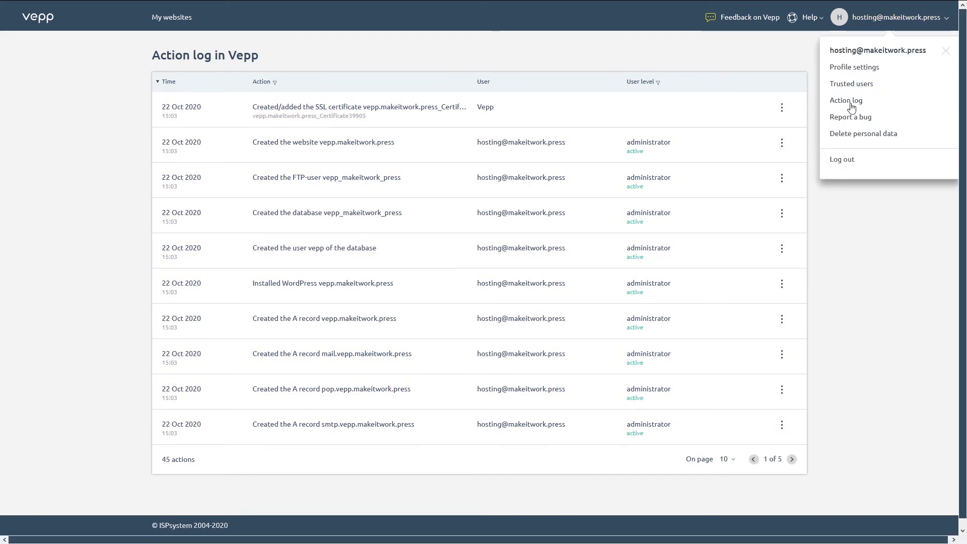
pyautogui.click(859, 84)
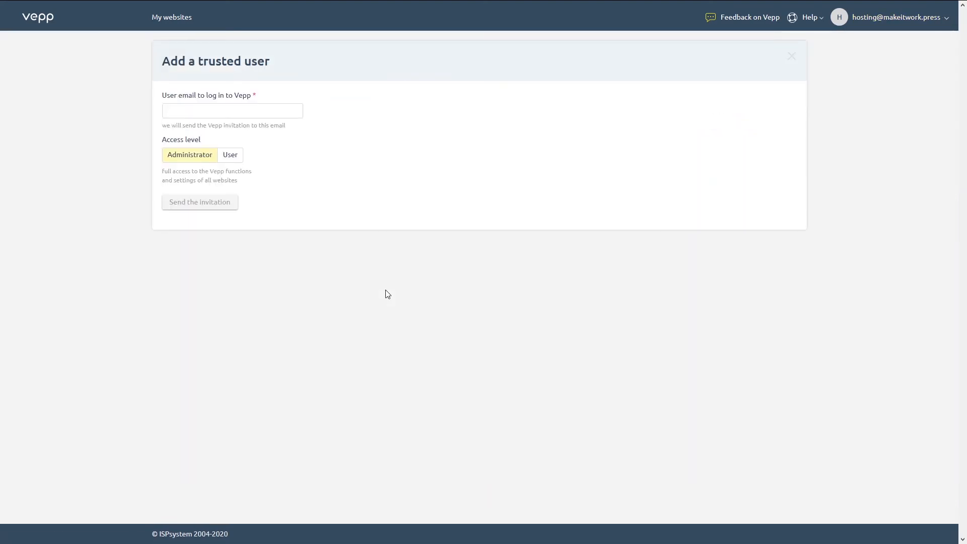
# - Invite a trusted user by e-mail with User access limited to vepp.makeitwork.press, then return to My websites
pyautogui.click(185, 110)
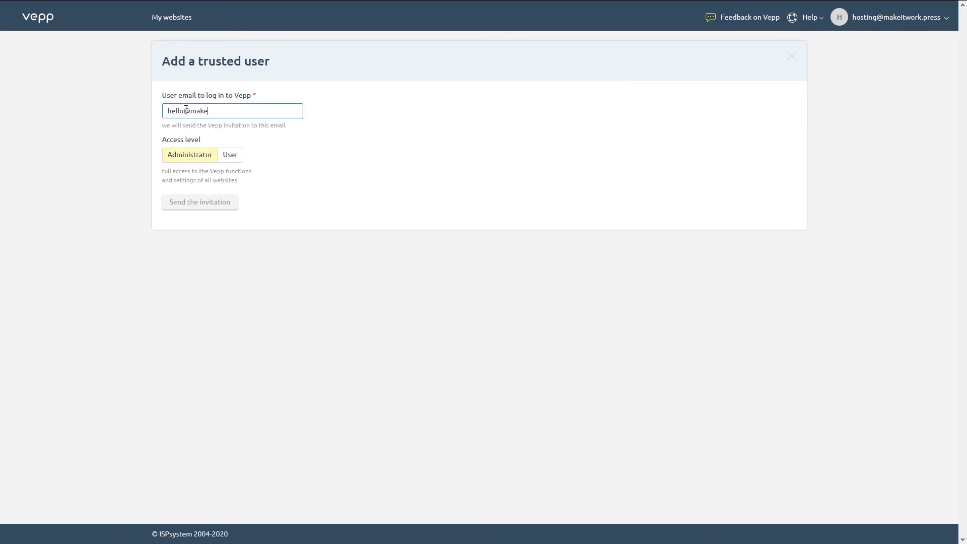
pyautogui.click(236, 160)
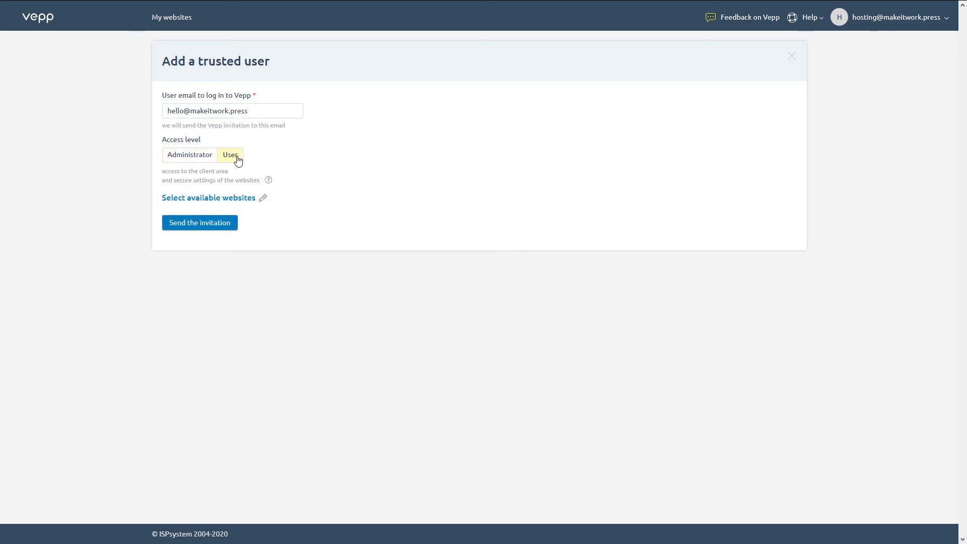
pyautogui.click(261, 200)
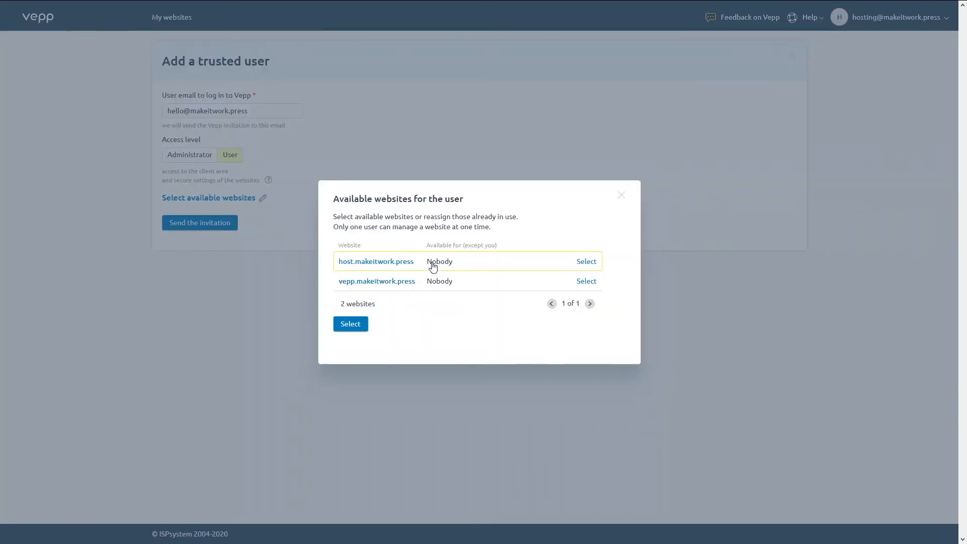
pyautogui.click(585, 281)
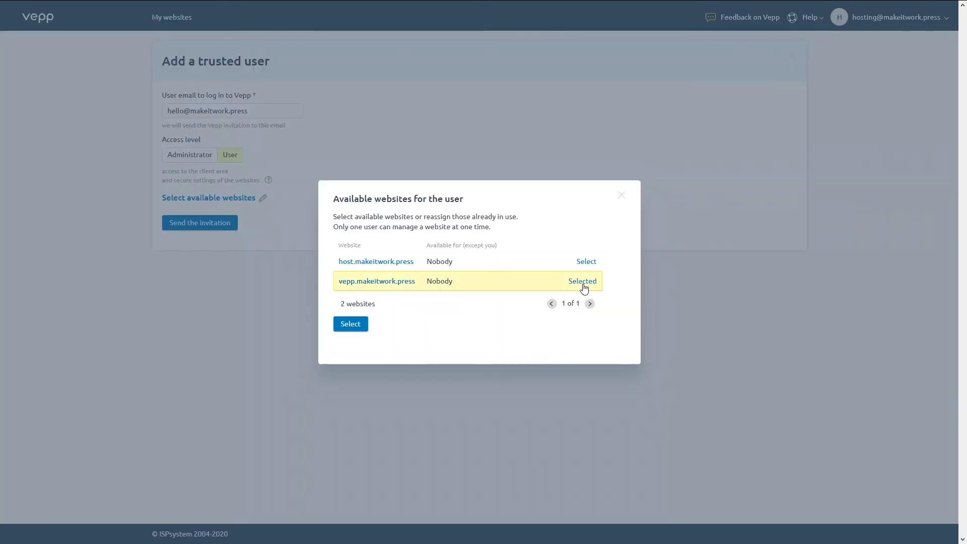
pyautogui.click(349, 324)
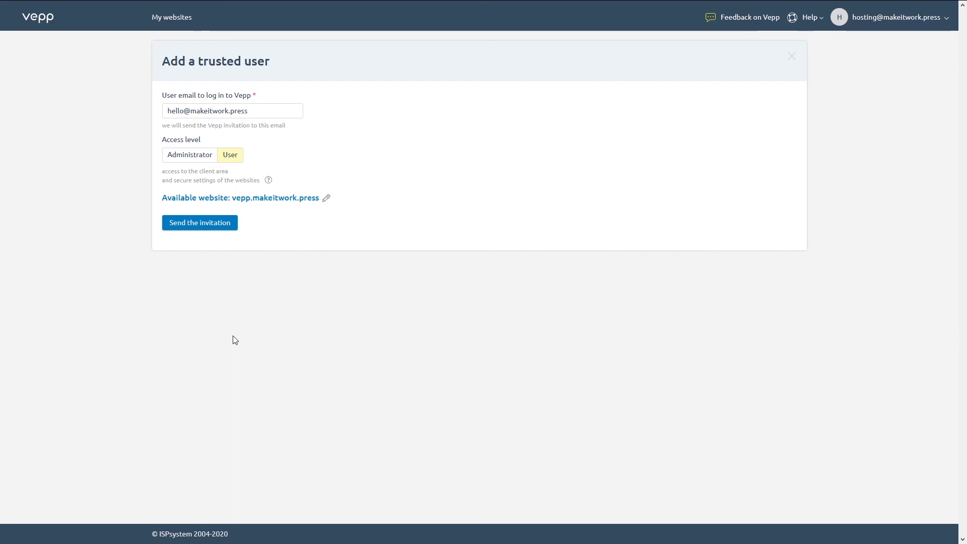
pyautogui.click(172, 17)
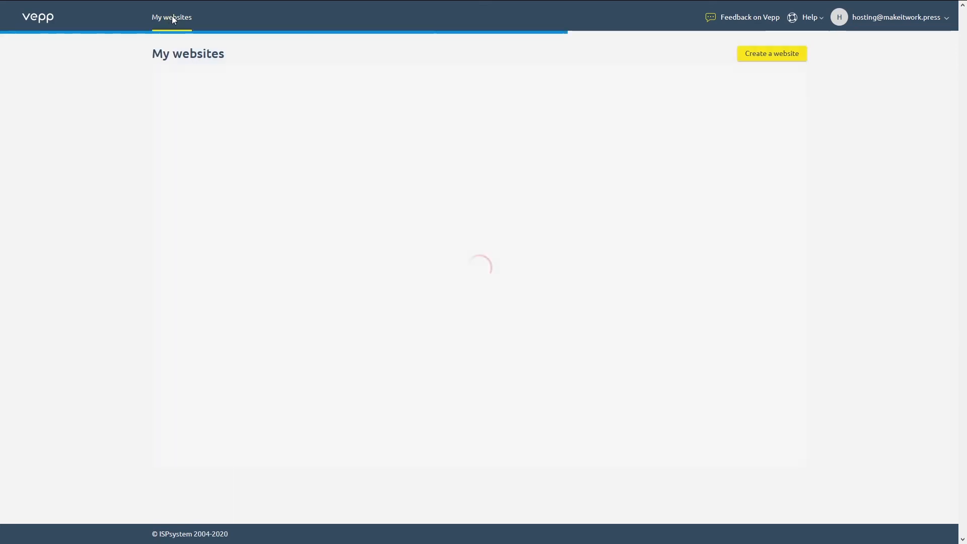
# - Create a staging version of vepp.makeitwork.press from the Staging tab in its site settings
pyautogui.click(350, 195)
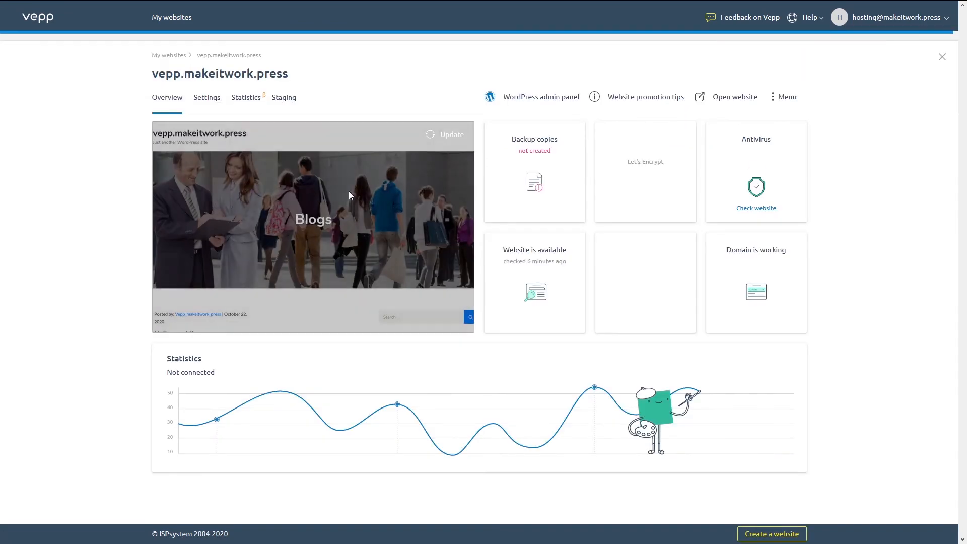
pyautogui.click(209, 103)
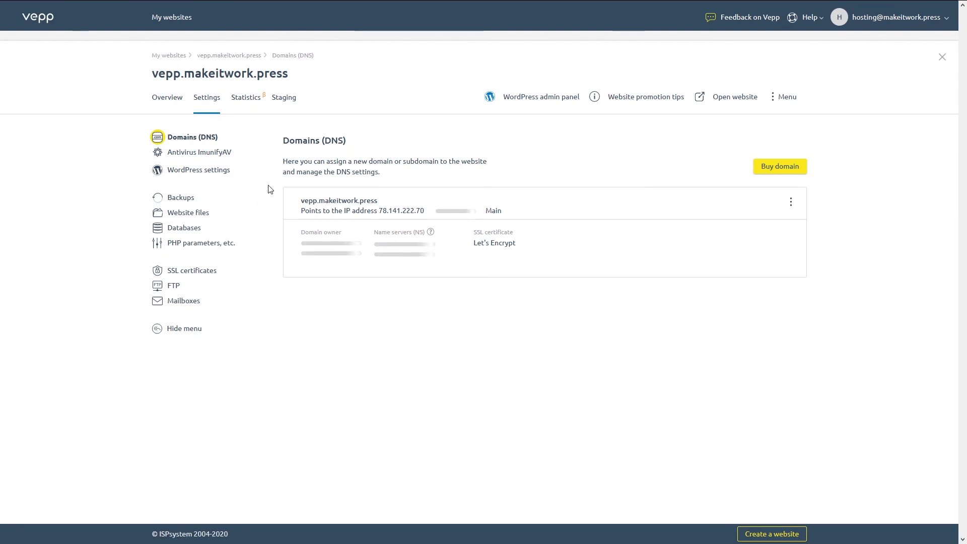
pyautogui.click(284, 102)
pyautogui.click(166, 225)
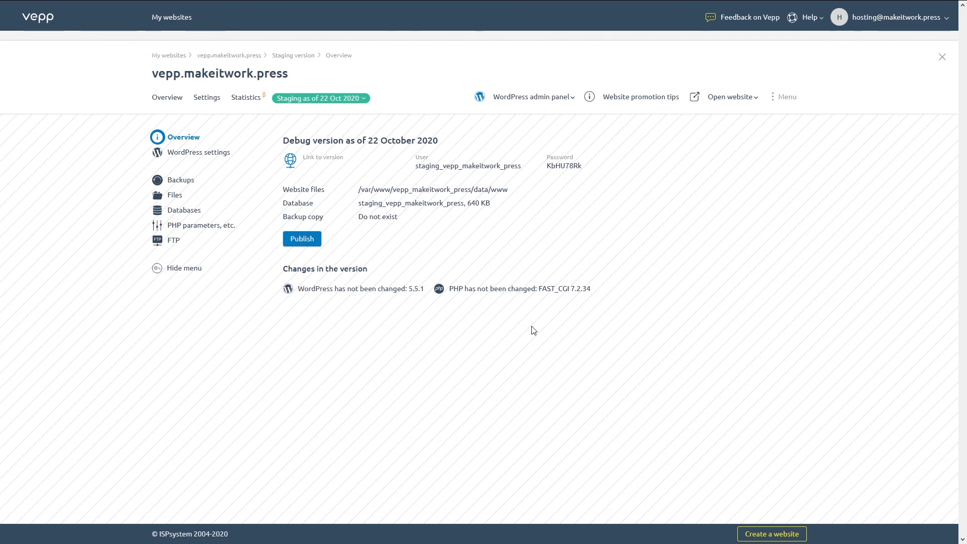
pyautogui.moveTo(542, 4)
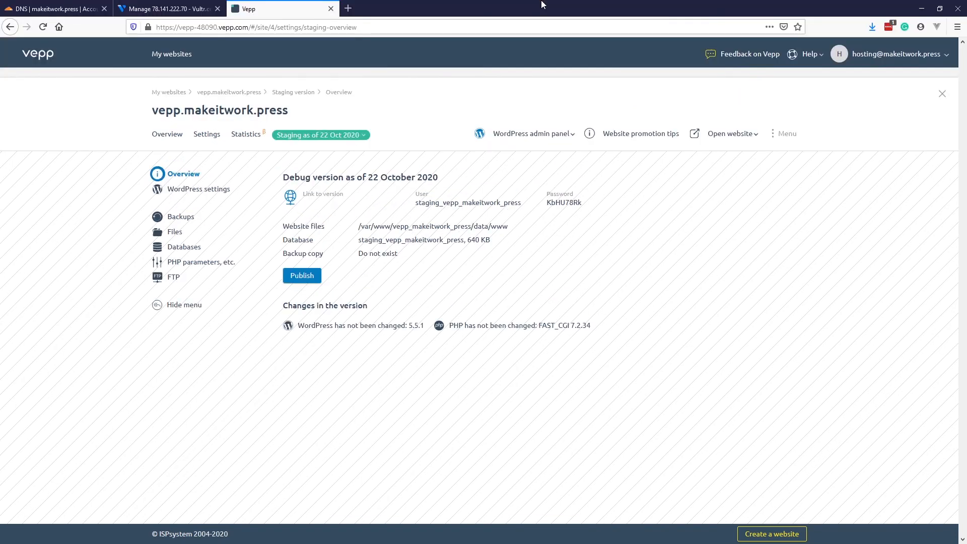